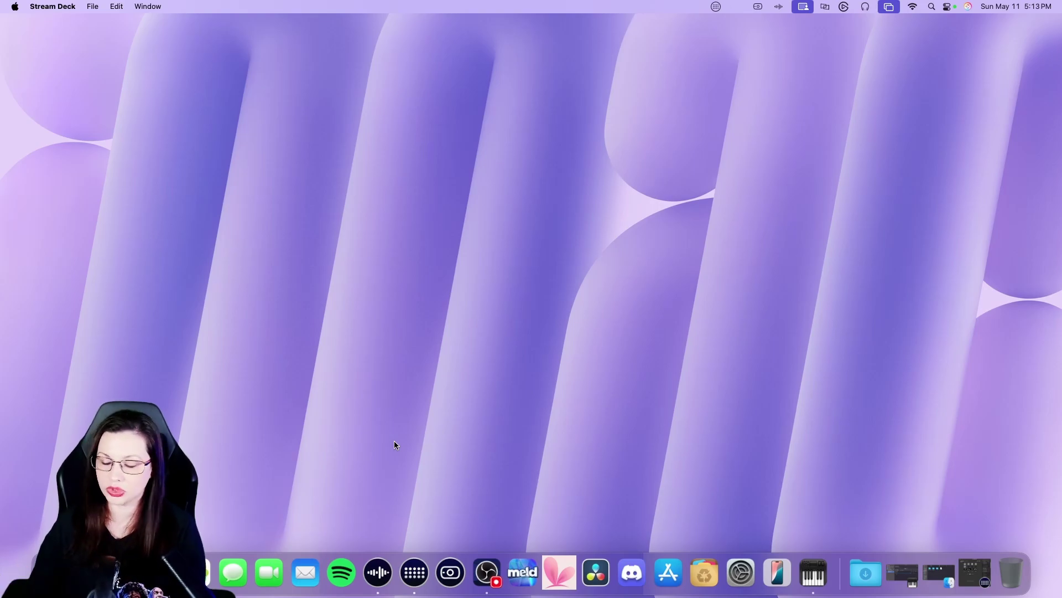
- Open Audio MIDI Setup's Audio Devices window from the Dock, showing Wave Link Stream's input settings
{"action": "left_click", "coordinate": [814, 571]}
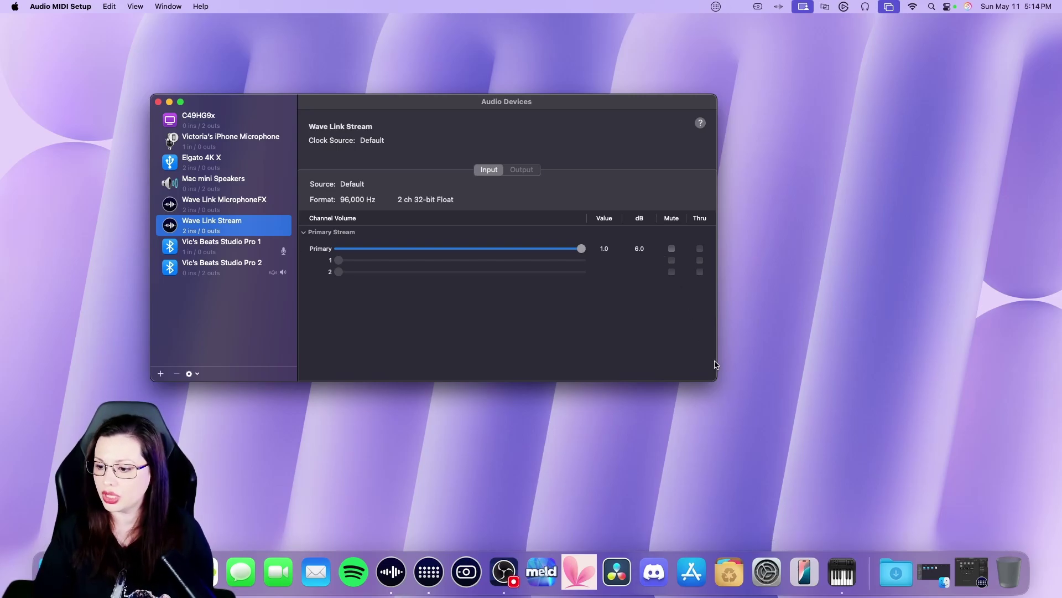
- Enlarge the Audio Devices window and flip between Beats Studio Pro 1 and Beats Studio Pro 2
{"action": "left_click_drag", "start_coordinate": [714, 378], "coordinate": [810, 455]}
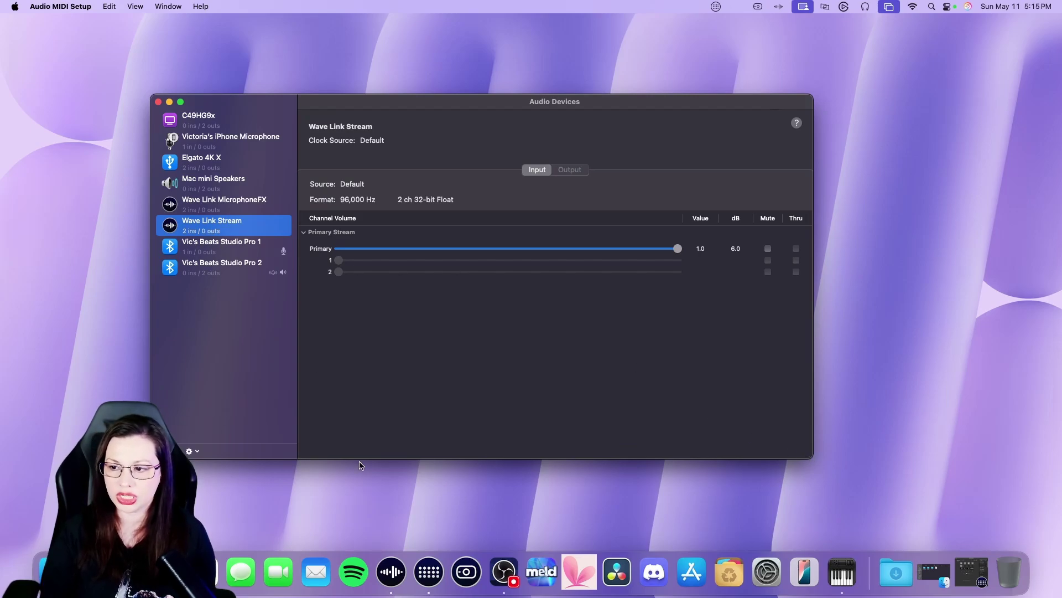
{"action": "left_click", "coordinate": [227, 247]}
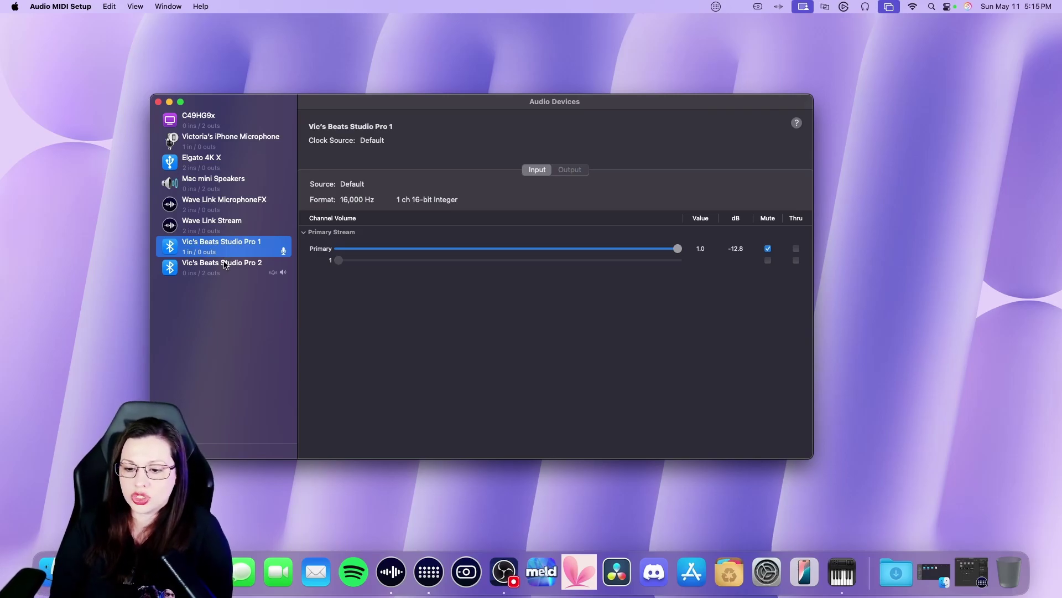
{"action": "left_click", "coordinate": [225, 265]}
{"action": "left_click", "coordinate": [224, 243]}
{"action": "left_click", "coordinate": [219, 264]}
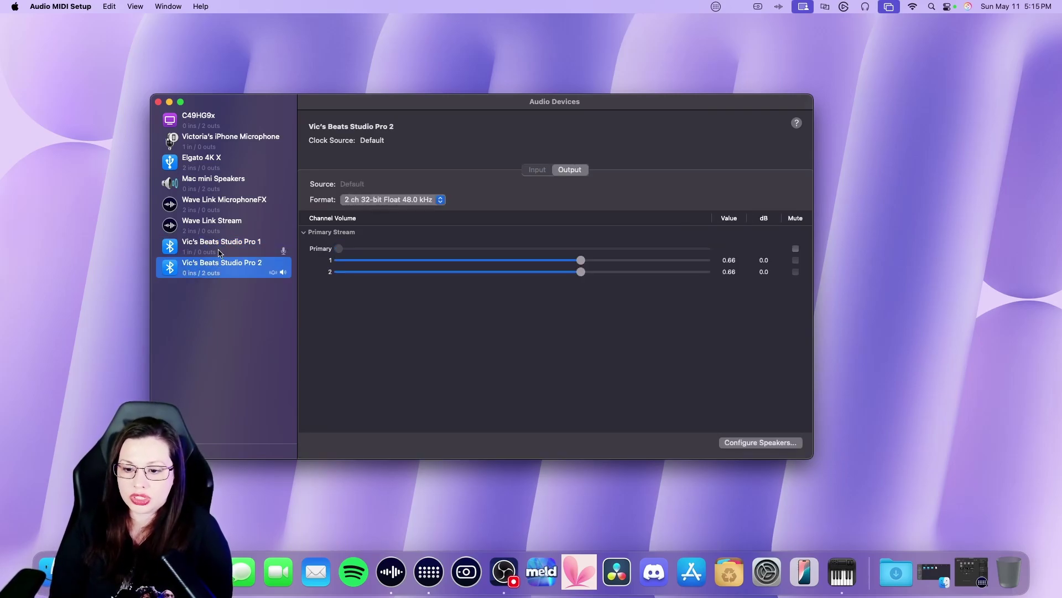
{"action": "left_click", "coordinate": [222, 241]}
- Compare Beats Studio Pro 2's output with Beats Studio Pro 1's input, ending on Pro 1's input
{"action": "left_click", "coordinate": [242, 271]}
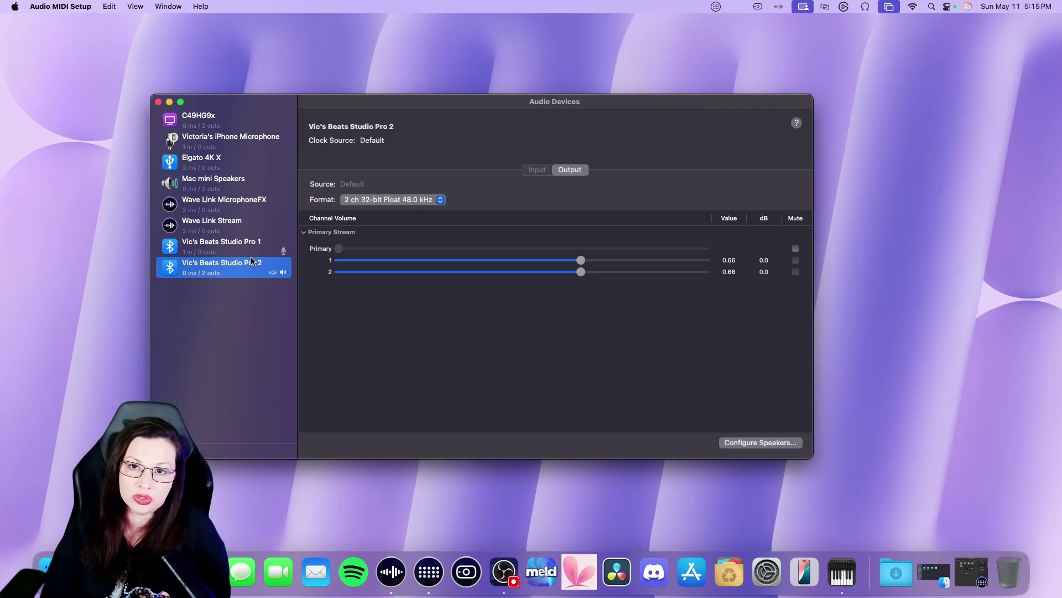
{"action": "left_click", "coordinate": [231, 243]}
{"action": "left_click", "coordinate": [227, 265]}
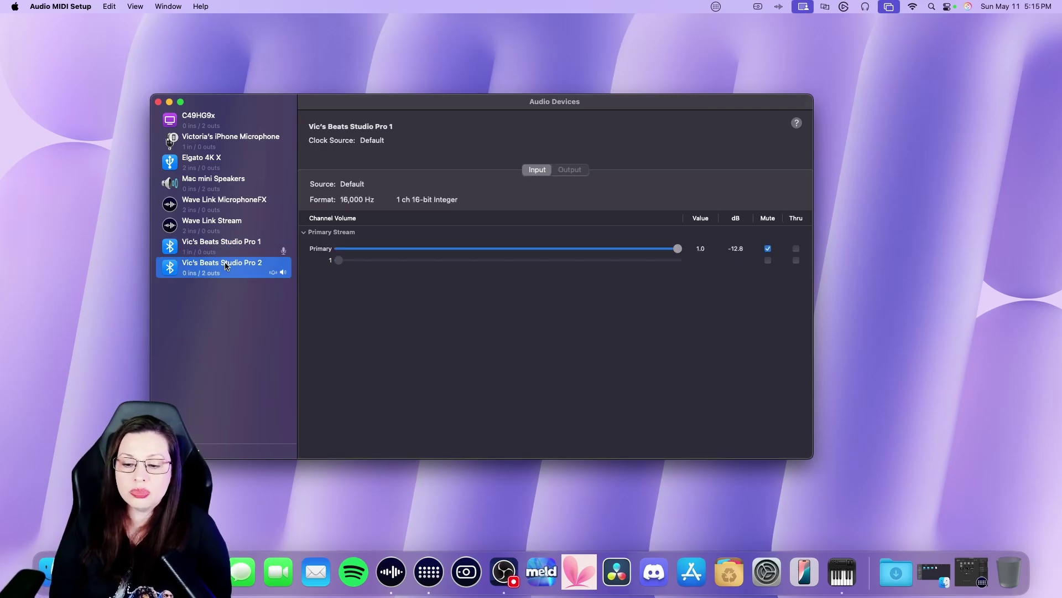
{"action": "left_click", "coordinate": [219, 249]}
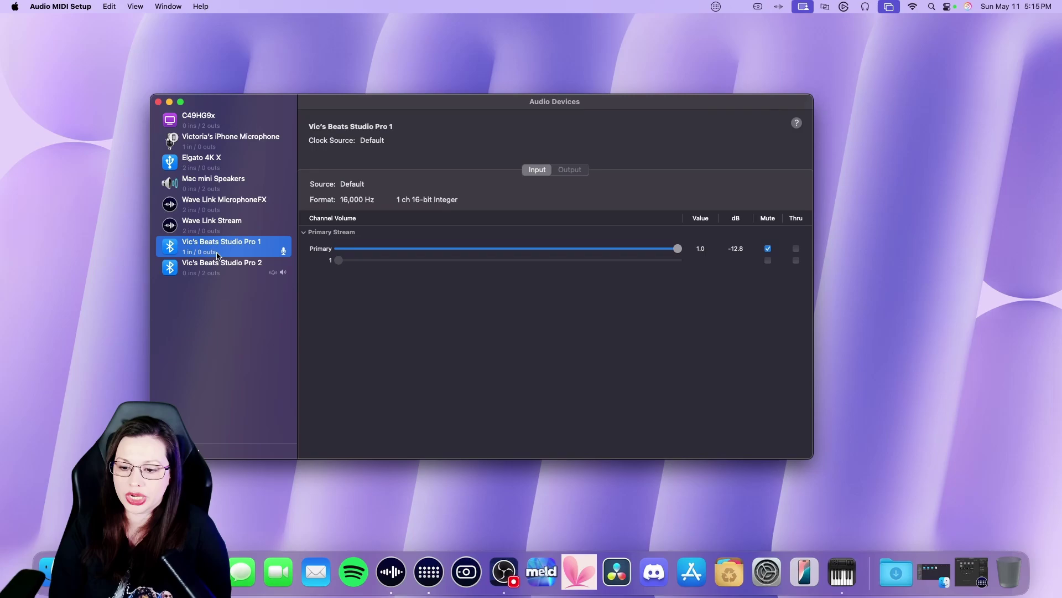
{"action": "left_click", "coordinate": [227, 271]}
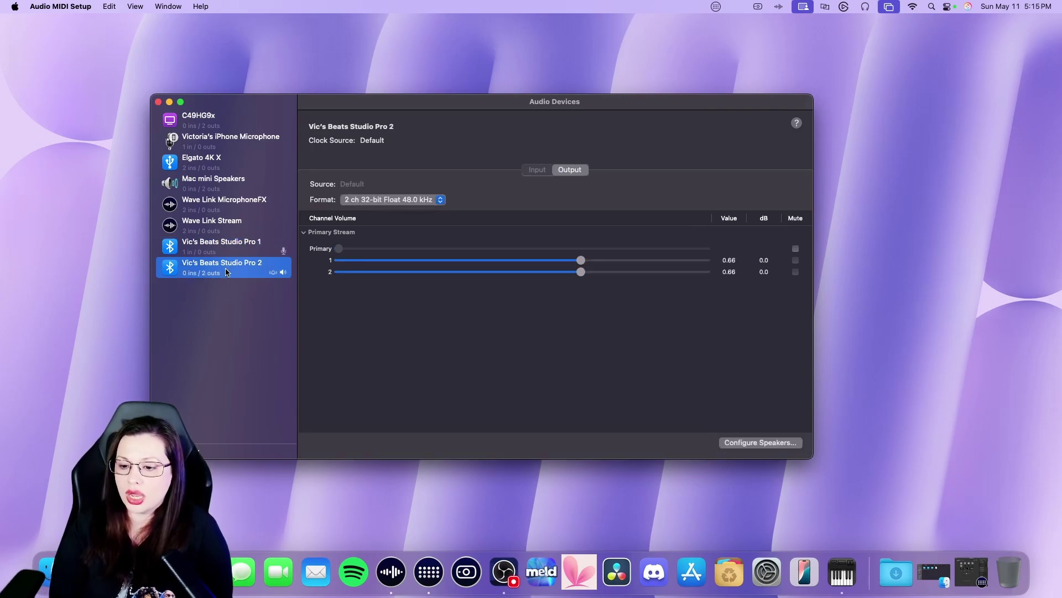
{"action": "left_click", "coordinate": [221, 251]}
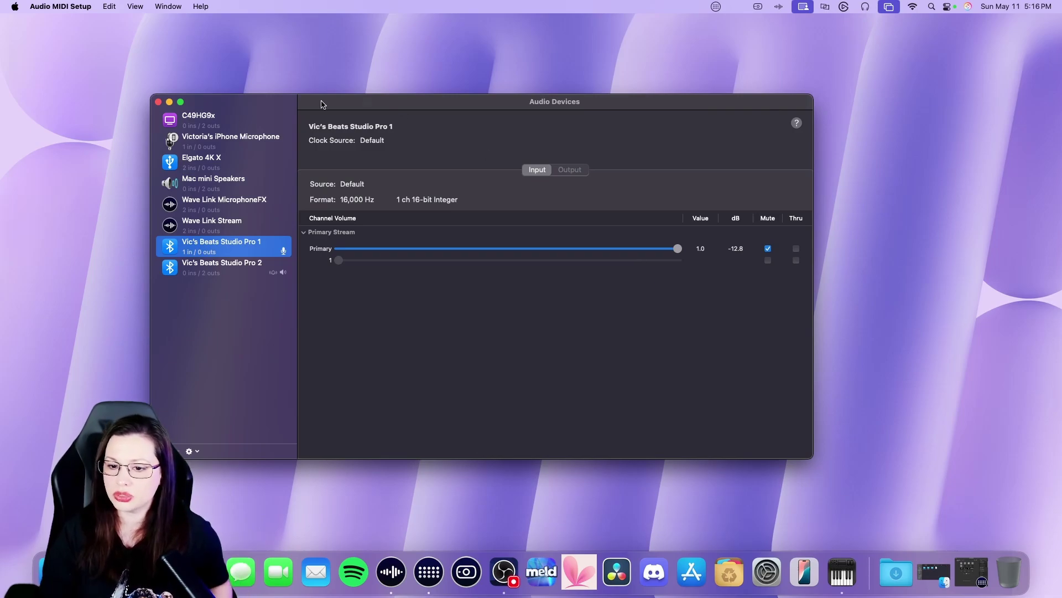
- Review Elgato 4K X's input settings, then close Audio Devices to reveal Wave Link's mixer
{"action": "left_click", "coordinate": [212, 163]}
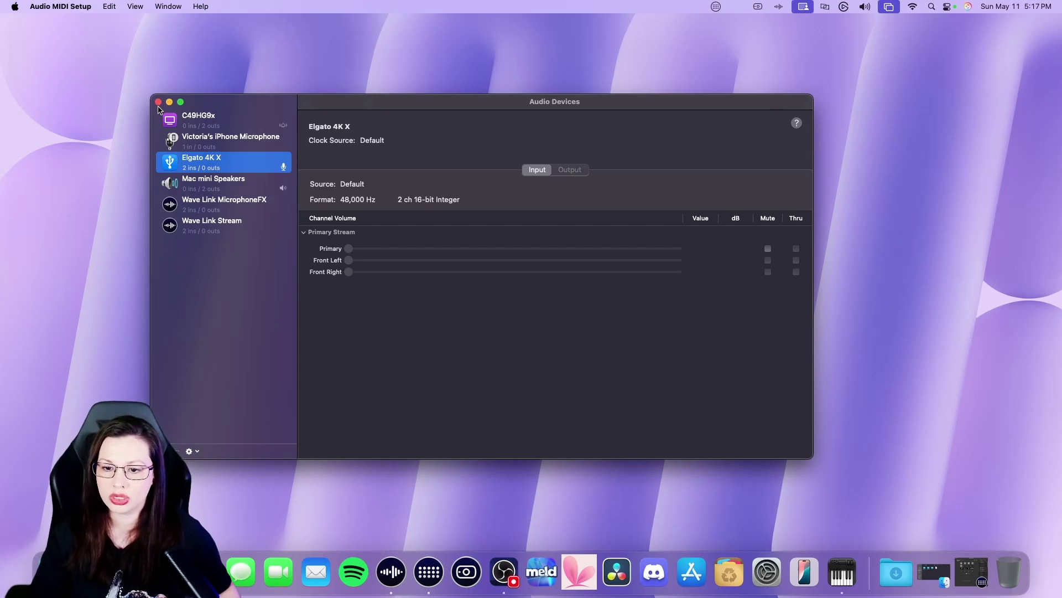
{"action": "left_click", "coordinate": [158, 103]}
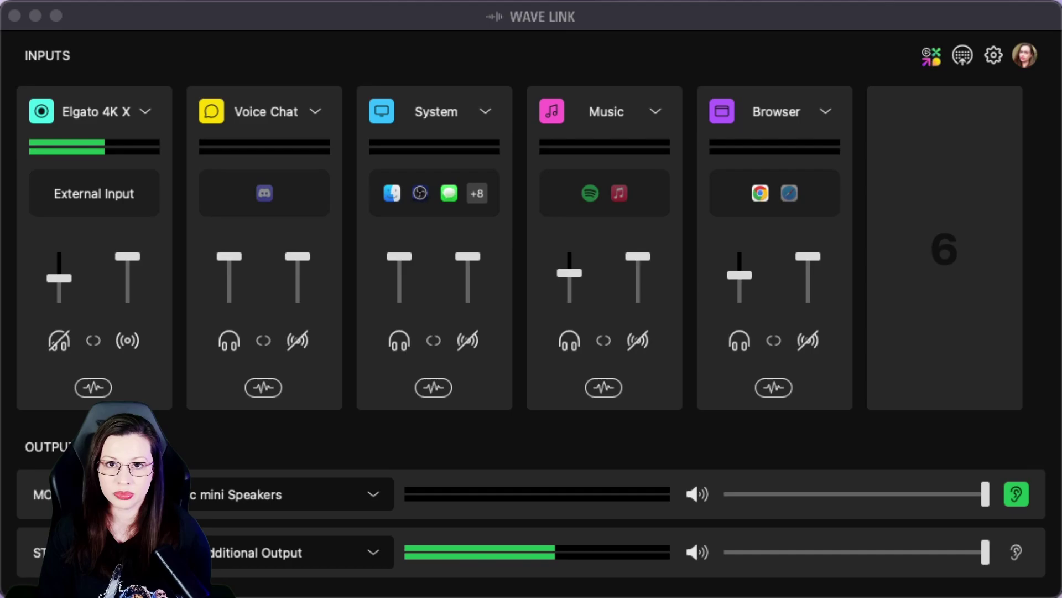
- Show the Add Audio Input list on empty slot 6, offering SFX, Game, Aux 1, Elgato 4K X and iPhone microphone
{"action": "left_click", "coordinate": [944, 249]}
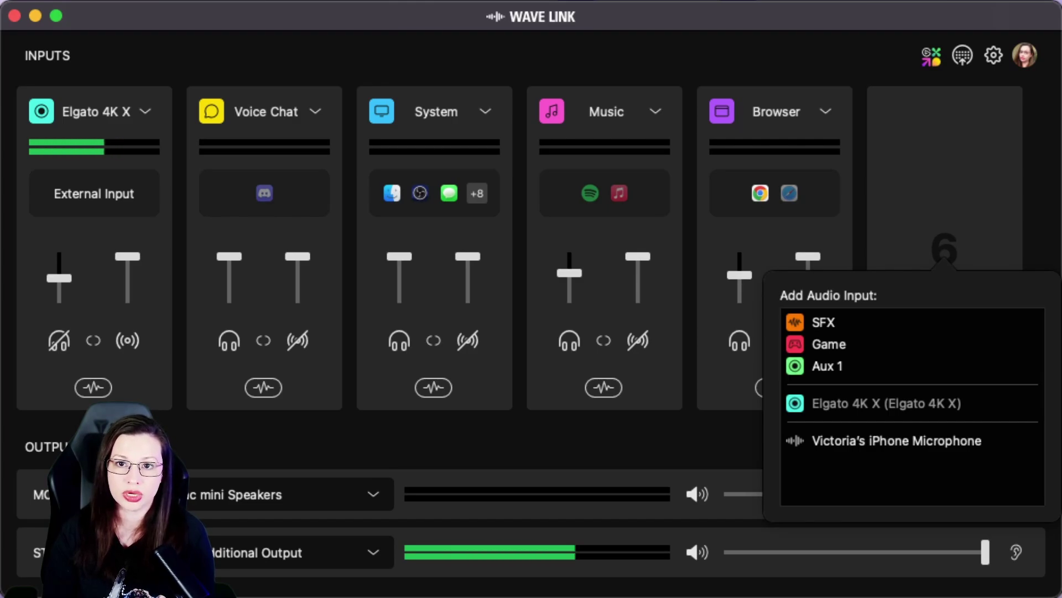
{"action": "left_click", "coordinate": [823, 323]}
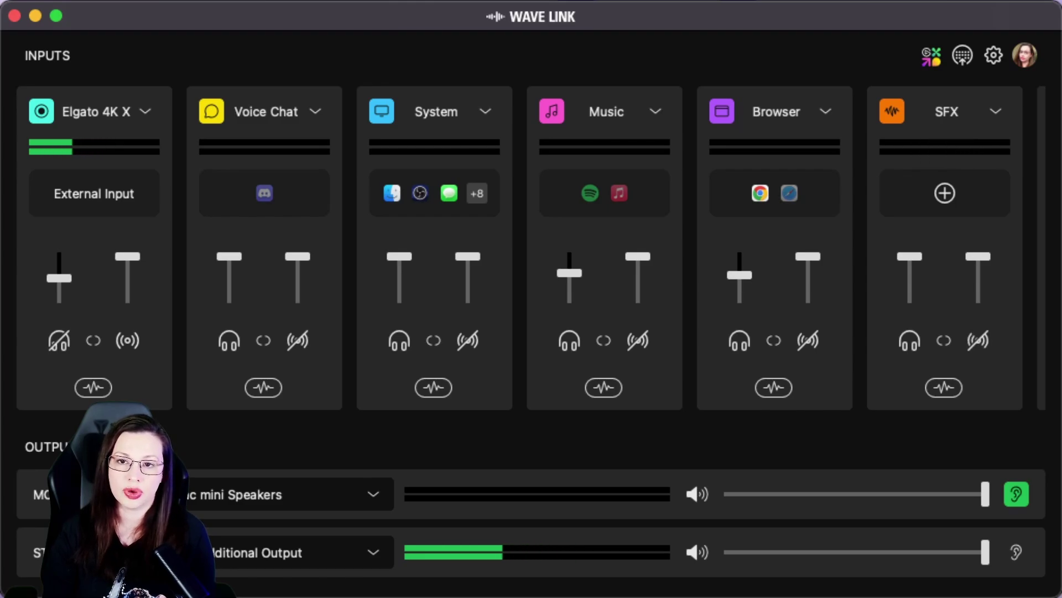
{"action": "left_click", "coordinate": [978, 340]}
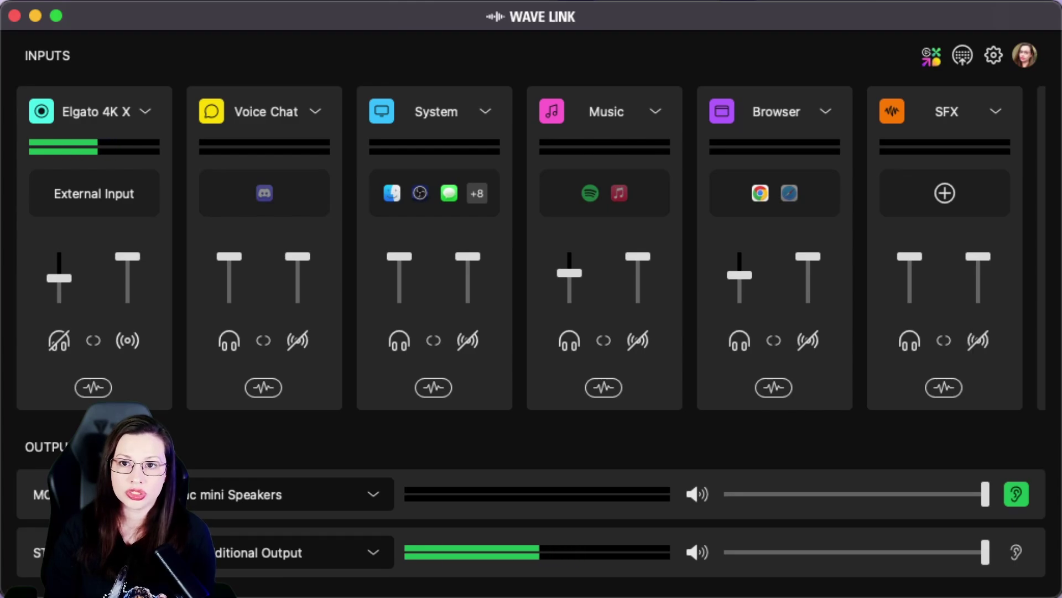
{"action": "left_click", "coordinate": [910, 341]}
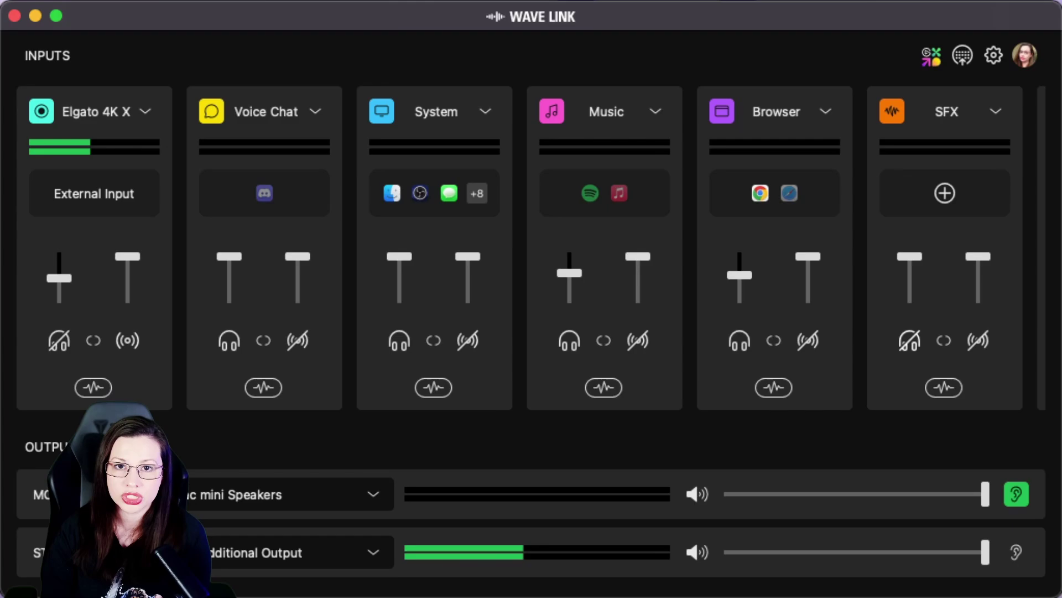
{"action": "left_click", "coordinate": [910, 340]}
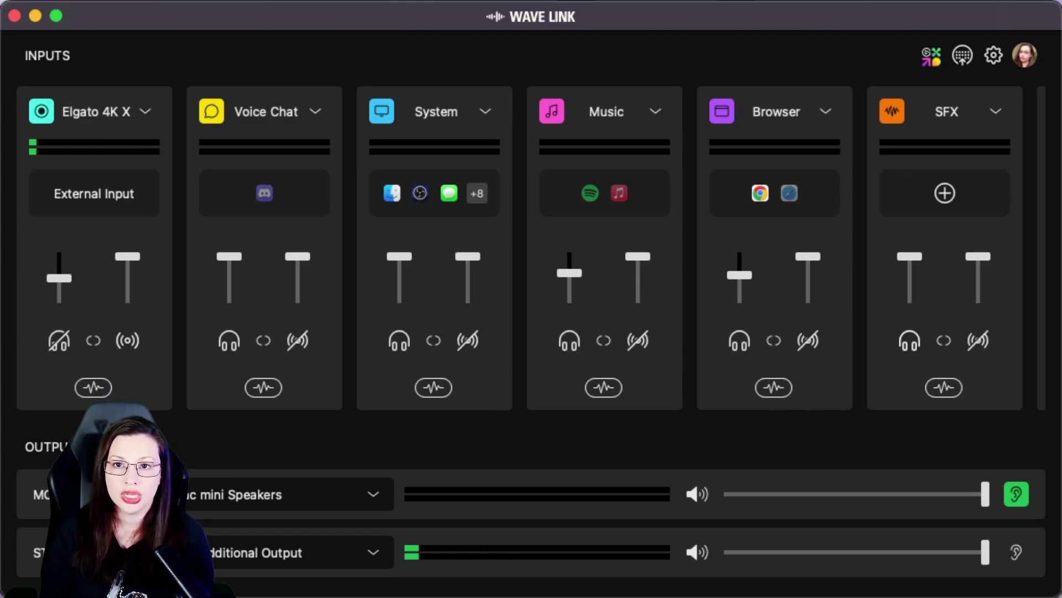
{"action": "left_click", "coordinate": [892, 111]}
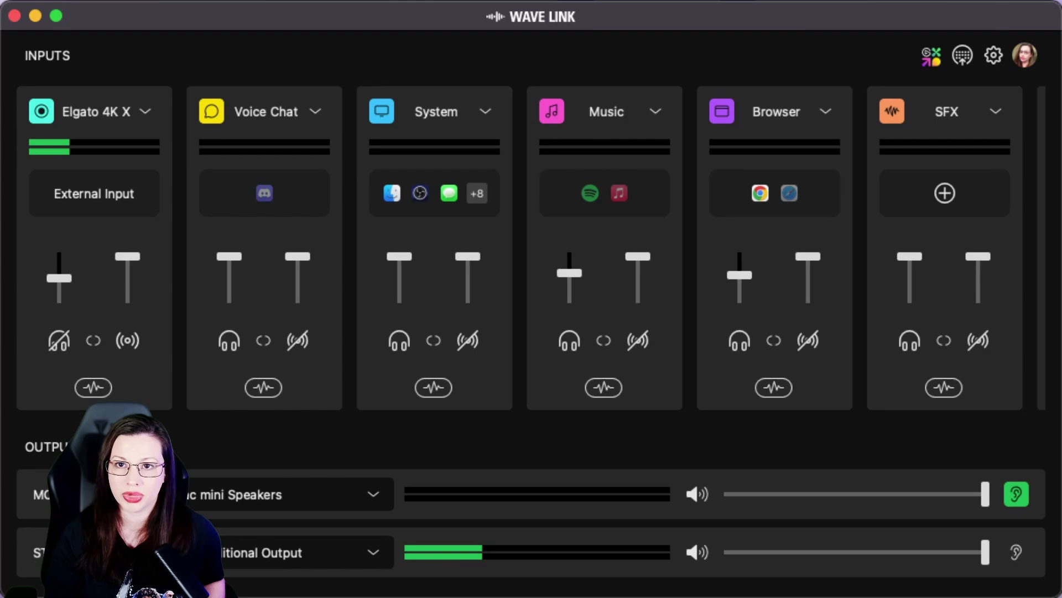
- Remove the SFX input, then add a Game channel in slot 6 and remove it again
{"action": "left_click", "coordinate": [810, 361]}
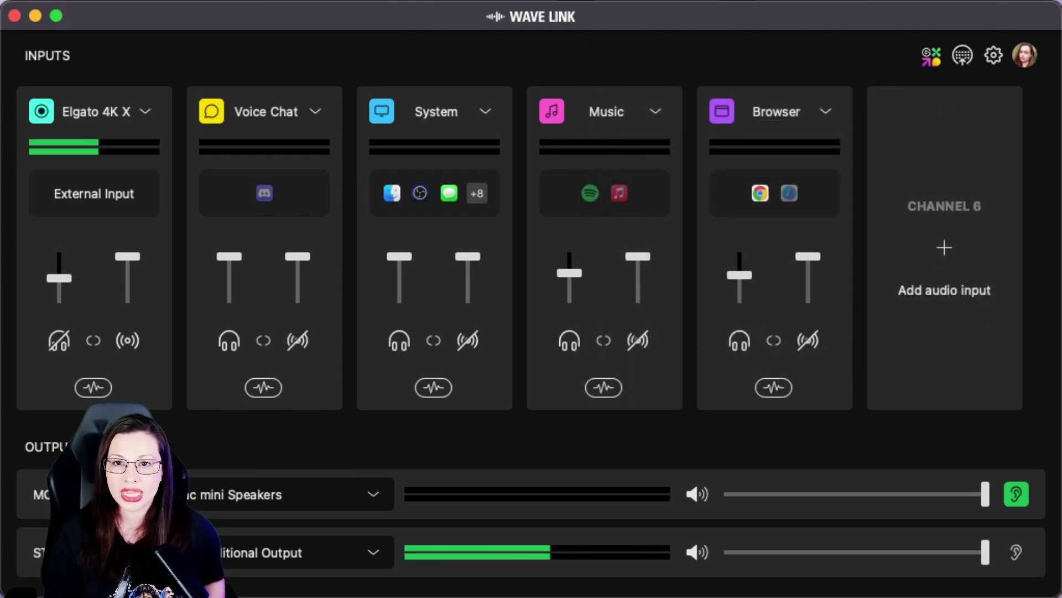
{"action": "left_click", "coordinate": [943, 248]}
{"action": "left_click", "coordinate": [829, 345]}
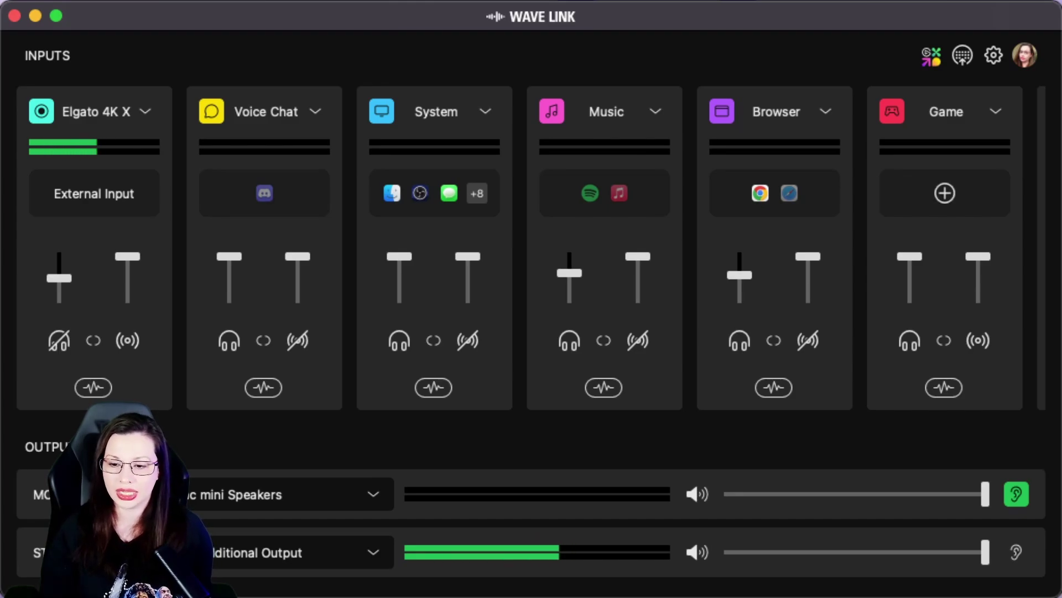
{"action": "left_click", "coordinate": [946, 111]}
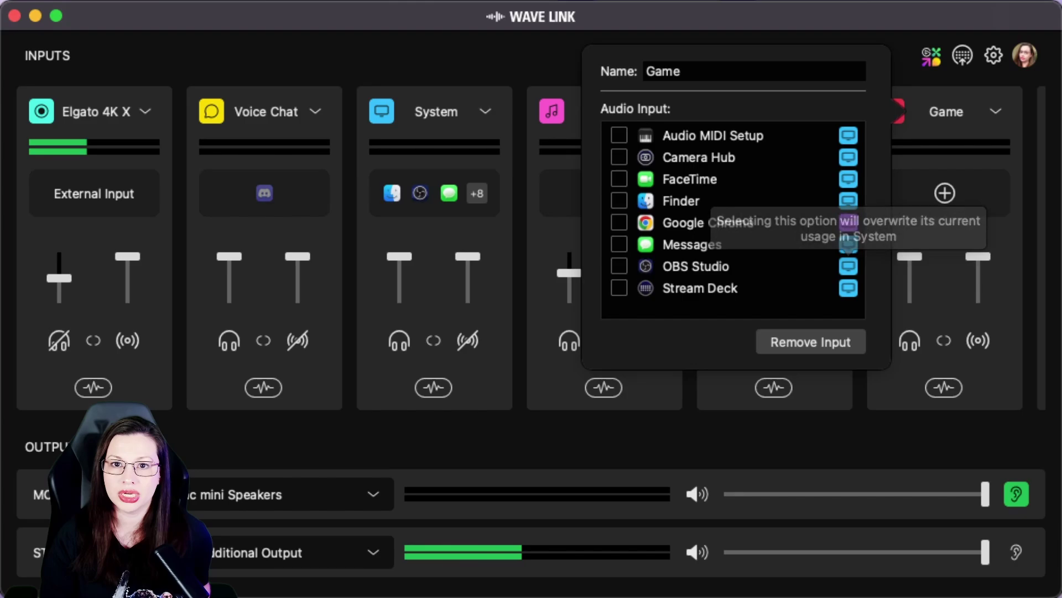
{"action": "left_click", "coordinate": [810, 341]}
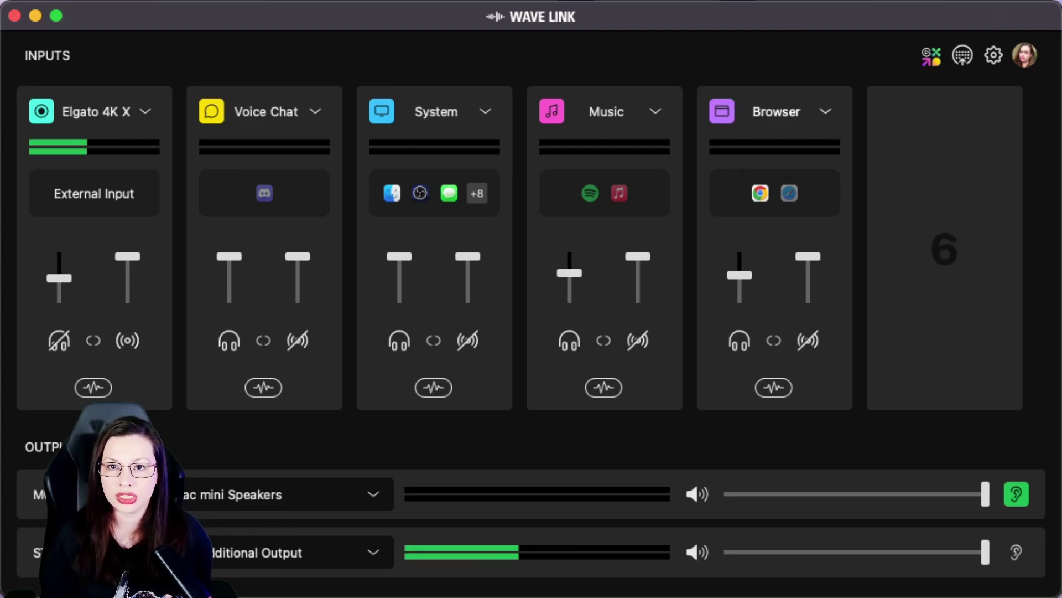
{"action": "left_click", "coordinate": [760, 111]}
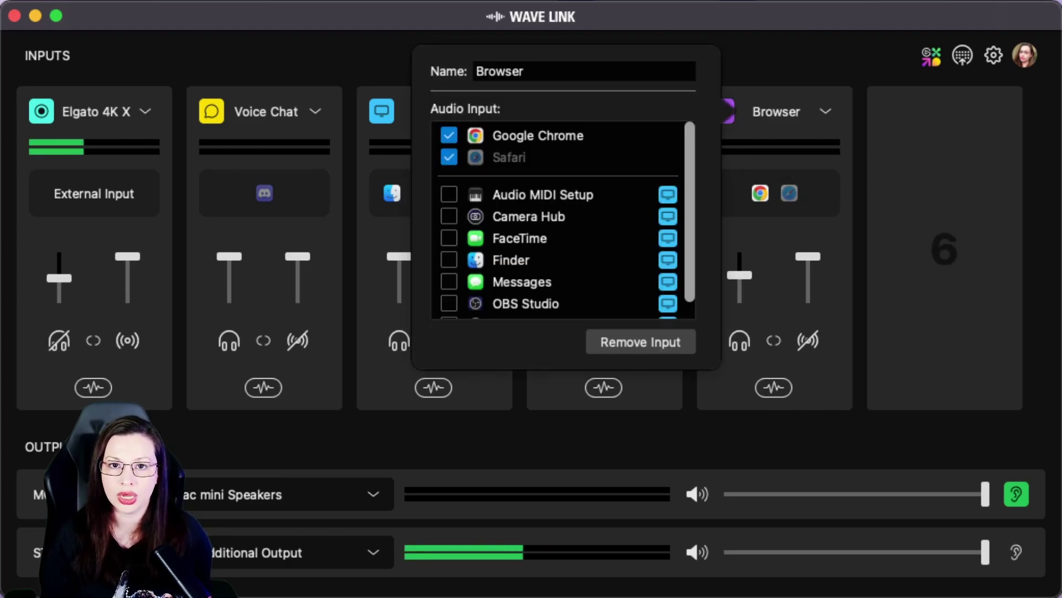
{"action": "scroll", "coordinate": [562, 233], "scroll_direction": "down", "scroll_amount": 1}
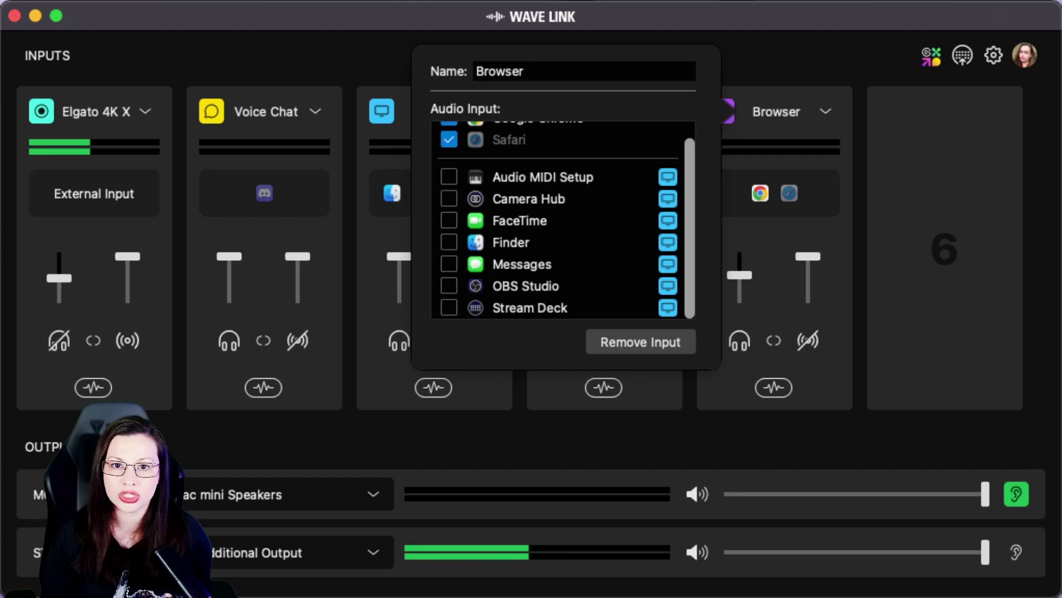
{"action": "left_click", "coordinate": [382, 111]}
{"action": "left_click", "coordinate": [436, 111]}
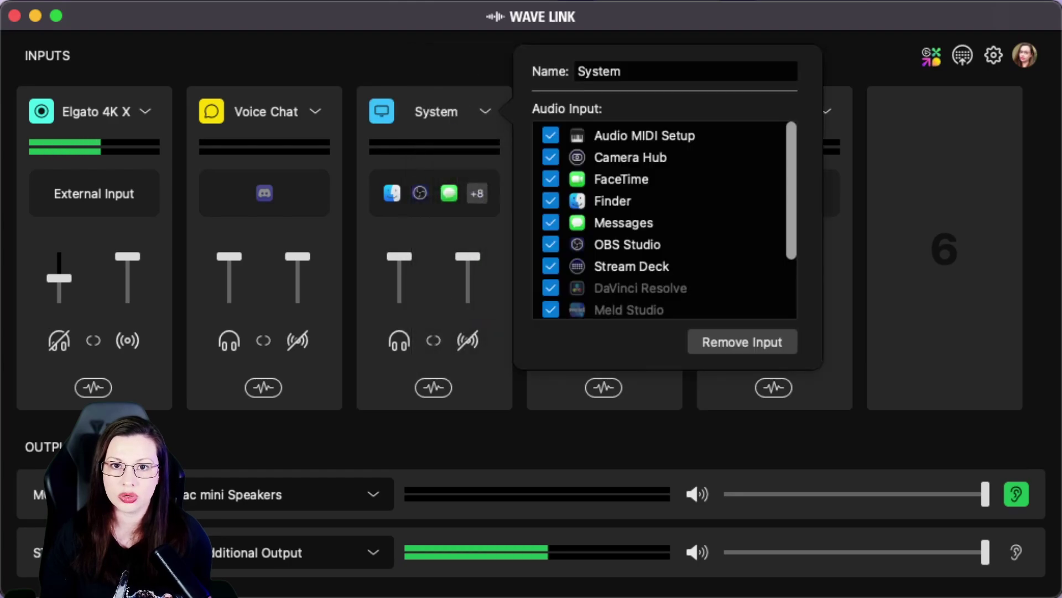
{"action": "scroll", "coordinate": [664, 220], "scroll_direction": "down", "scroll_amount": 2}
{"action": "scroll", "coordinate": [664, 219], "scroll_direction": "down", "scroll_amount": 1}
{"action": "scroll", "coordinate": [665, 220], "scroll_direction": "up", "scroll_amount": 3}
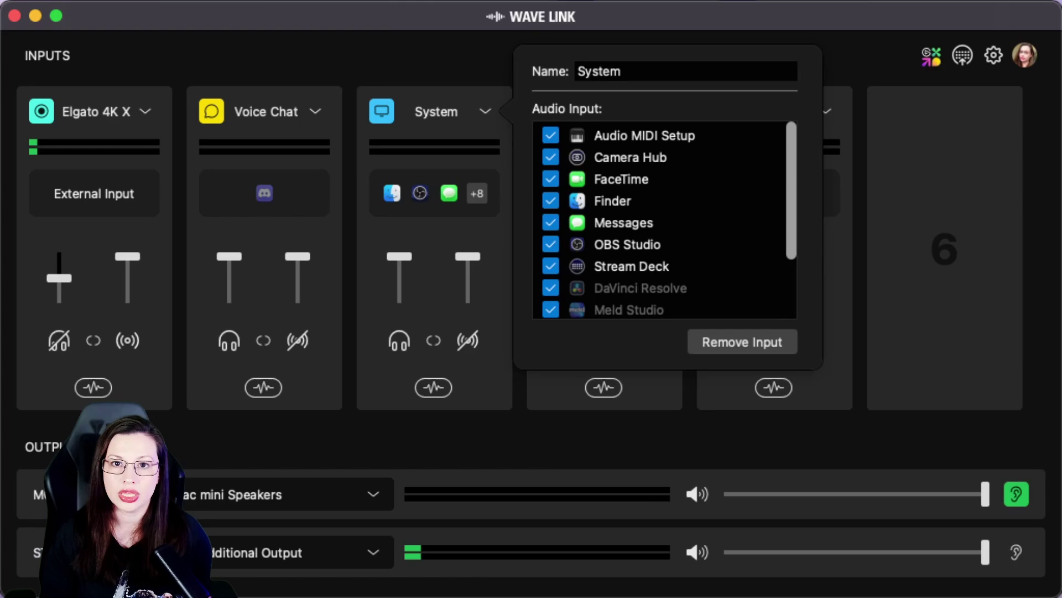
{"action": "scroll", "coordinate": [664, 220], "scroll_direction": "down", "scroll_amount": 1}
{"action": "key", "text": "Escape"}
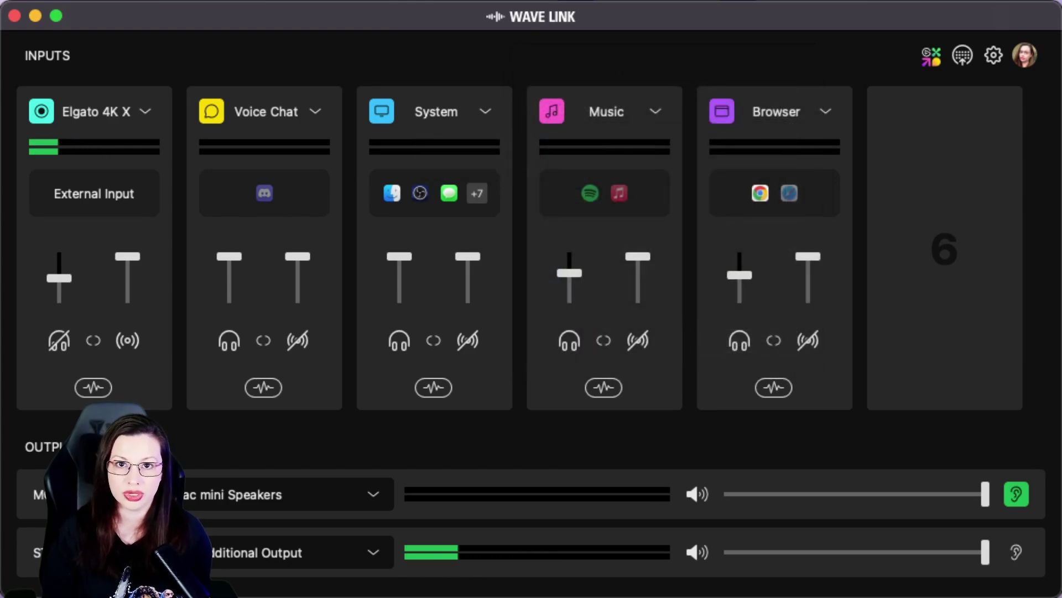
{"action": "left_click", "coordinate": [485, 111]}
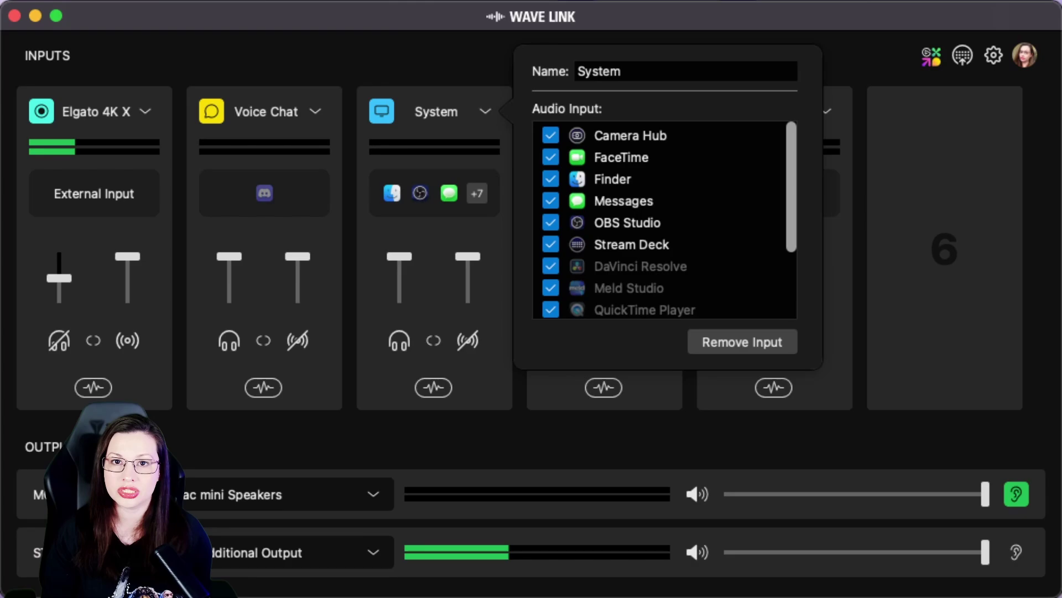
{"action": "scroll", "coordinate": [664, 220], "scroll_direction": "down", "scroll_amount": 3}
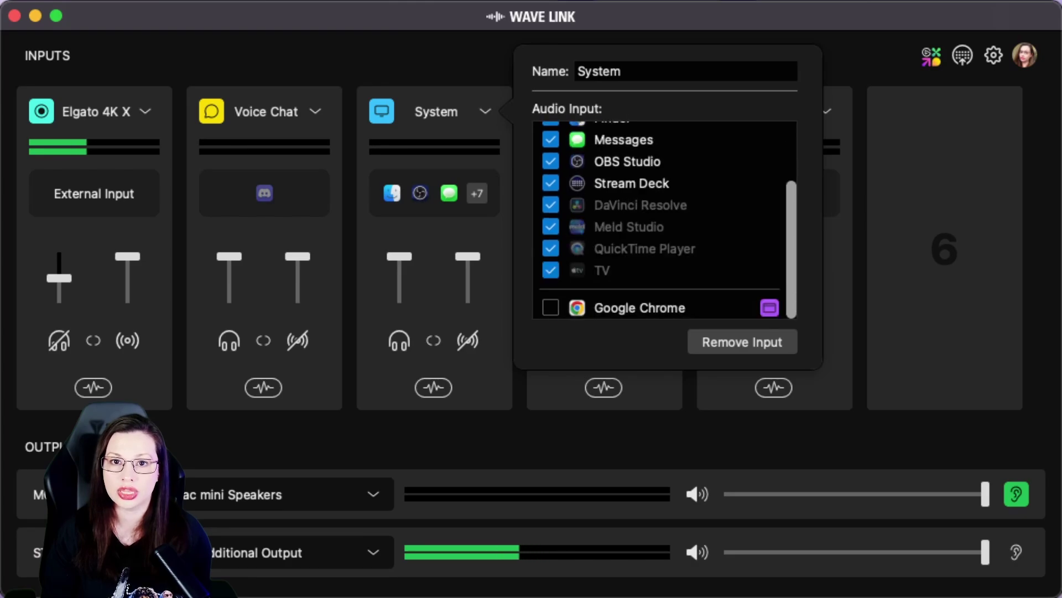
{"action": "key", "text": "Escape"}
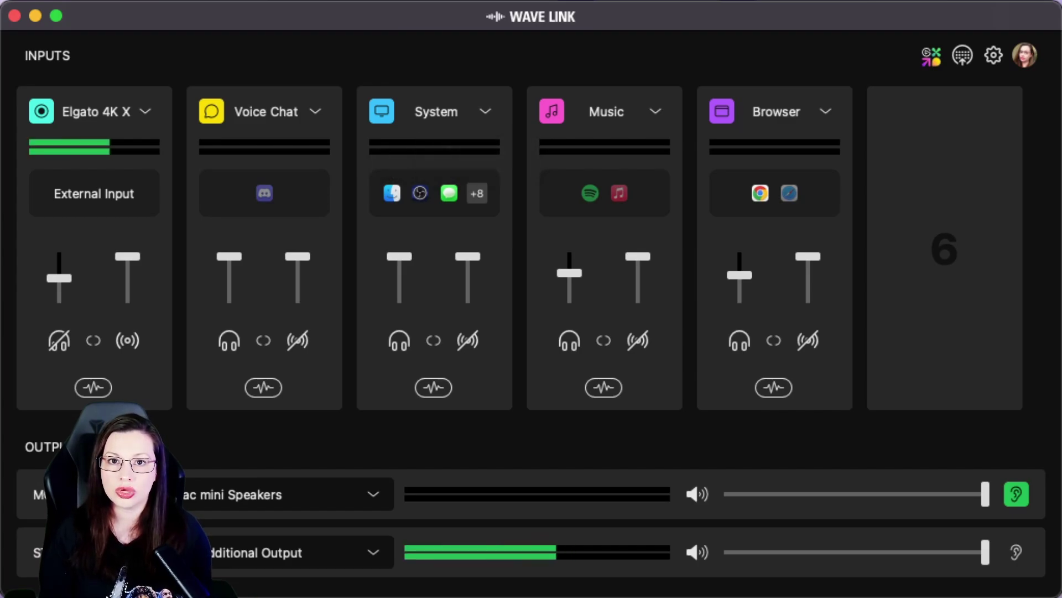
{"action": "left_click", "coordinate": [485, 112]}
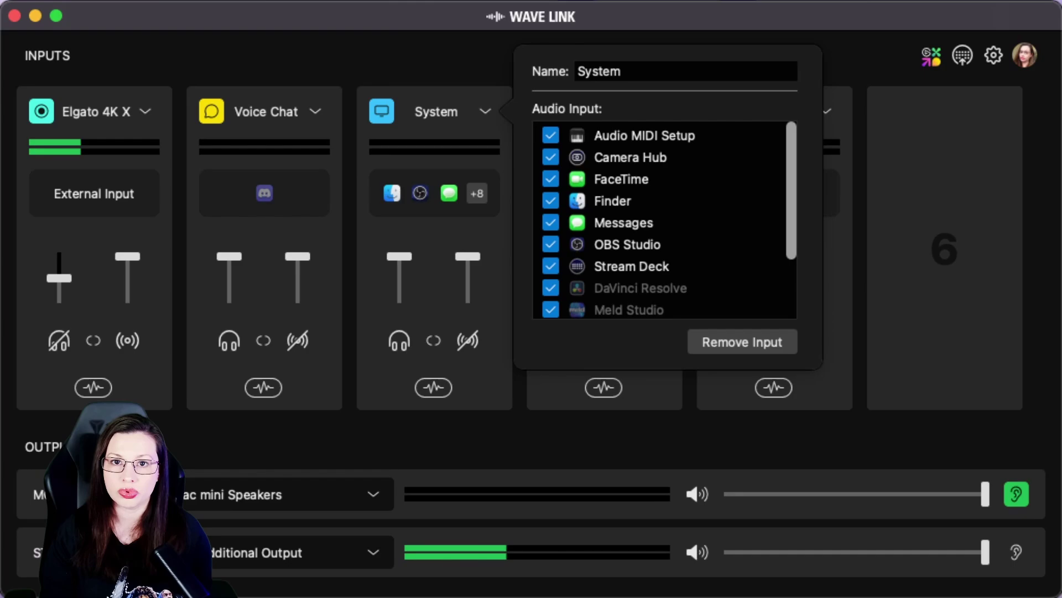
{"action": "scroll", "coordinate": [664, 216], "scroll_direction": "down", "scroll_amount": 1}
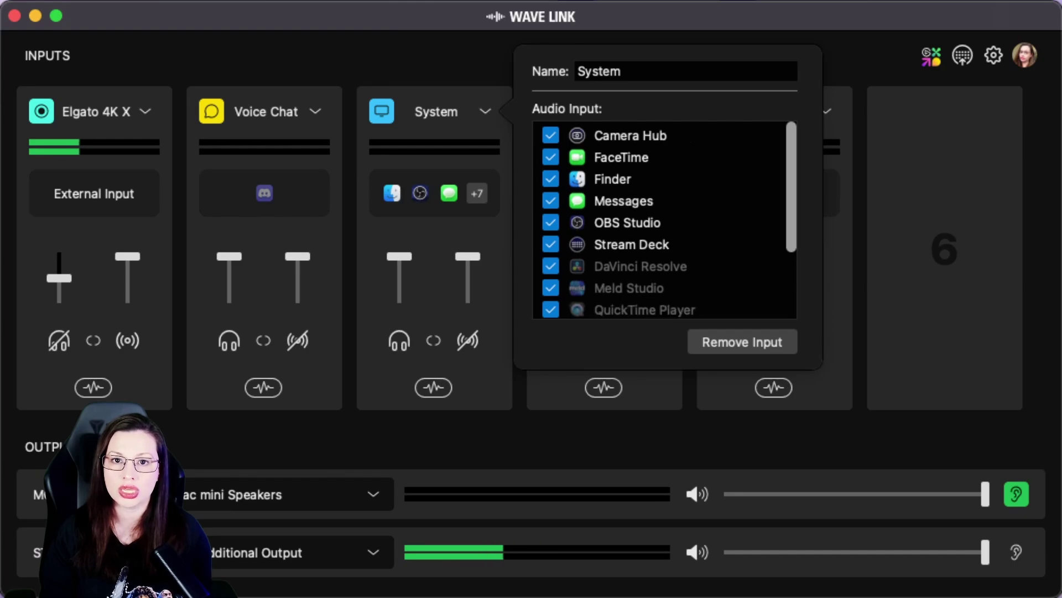
{"action": "key", "text": "Escape"}
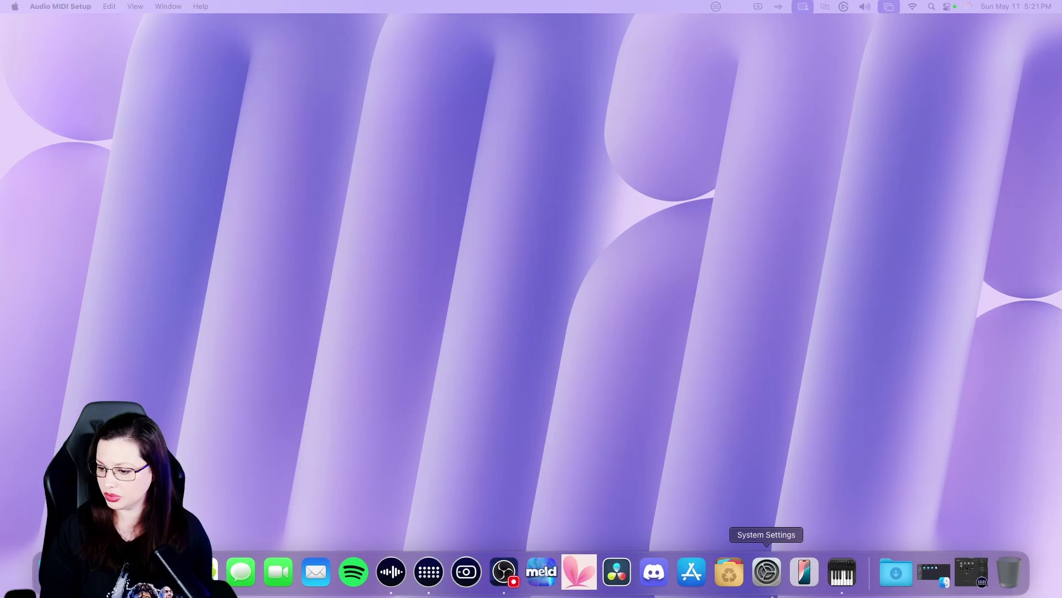
- Launch Audio MIDI Setup to list the audio devices, including Wave Link MicrophoneFX and Wave Link Stream
{"action": "left_click", "coordinate": [843, 572]}
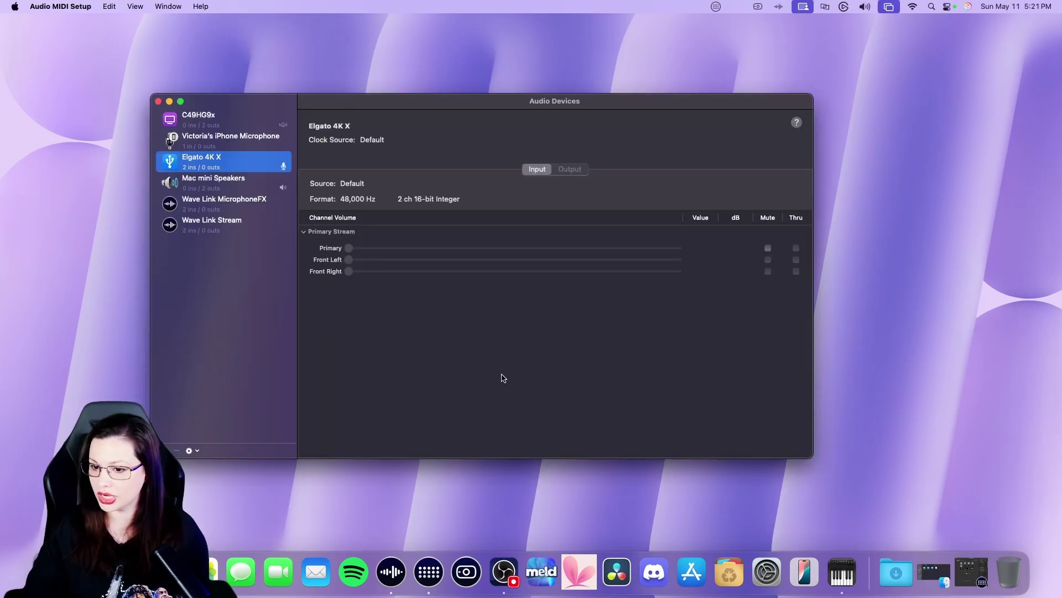
- Launch the Stream Deck app on the Stream Deck + Main SD+ profile
{"action": "left_click", "coordinate": [428, 571]}
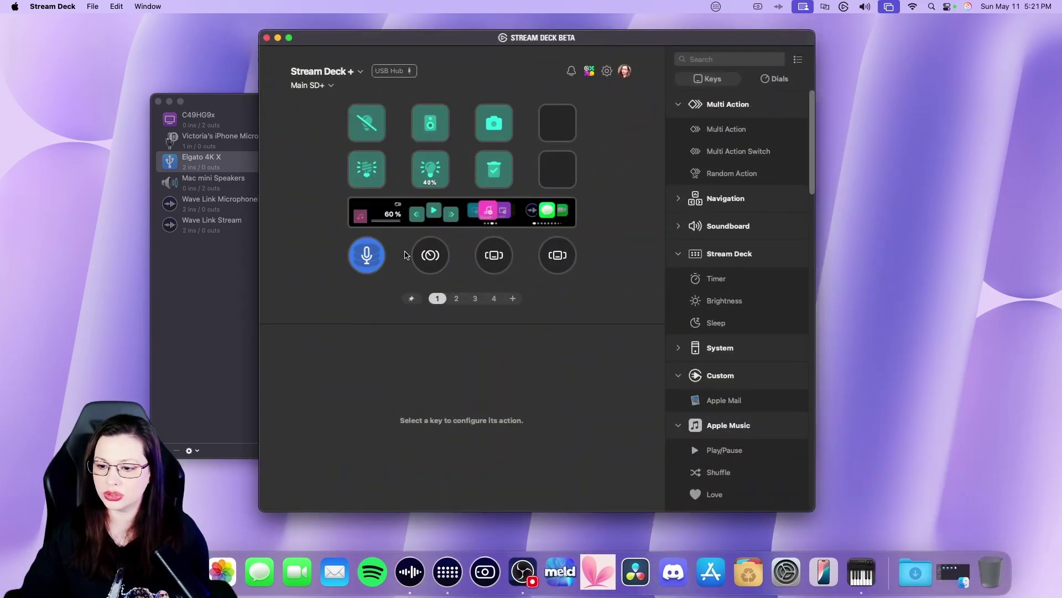
- Open the Action Wheel dial's actions and inspect the first Wave Link Input, which controls Voice Chat
{"action": "double_click", "coordinate": [494, 255]}
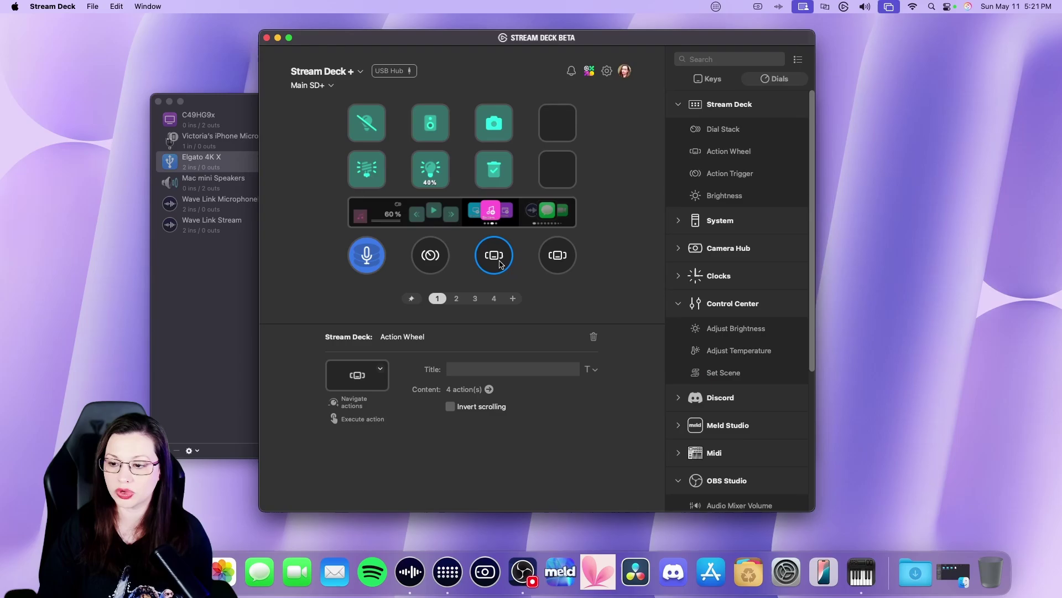
{"action": "left_click", "coordinate": [365, 110]}
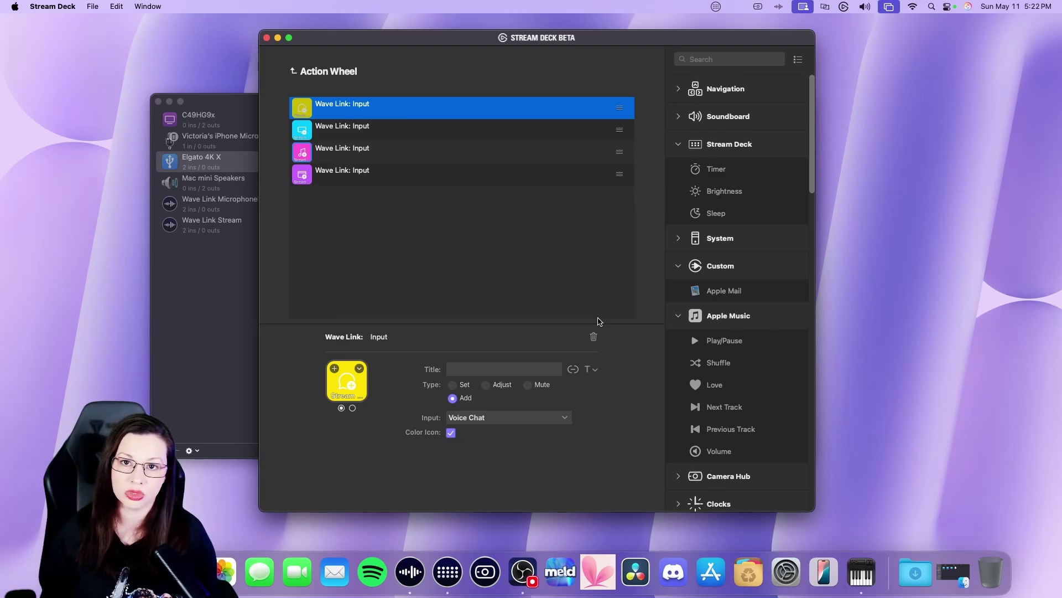
{"action": "scroll", "coordinate": [689, 339], "scroll_direction": "down", "scroll_amount": 5}
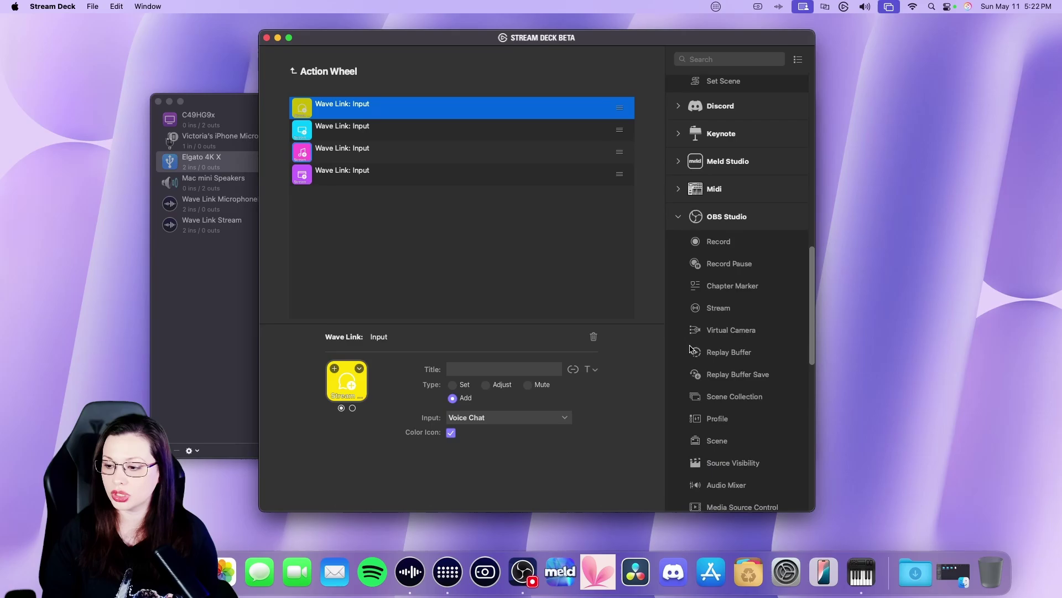
{"action": "scroll", "coordinate": [689, 341], "scroll_direction": "down", "scroll_amount": 5}
{"action": "scroll", "coordinate": [688, 342], "scroll_direction": "down", "scroll_amount": 4}
{"action": "scroll", "coordinate": [690, 346], "scroll_direction": "down", "scroll_amount": 3}
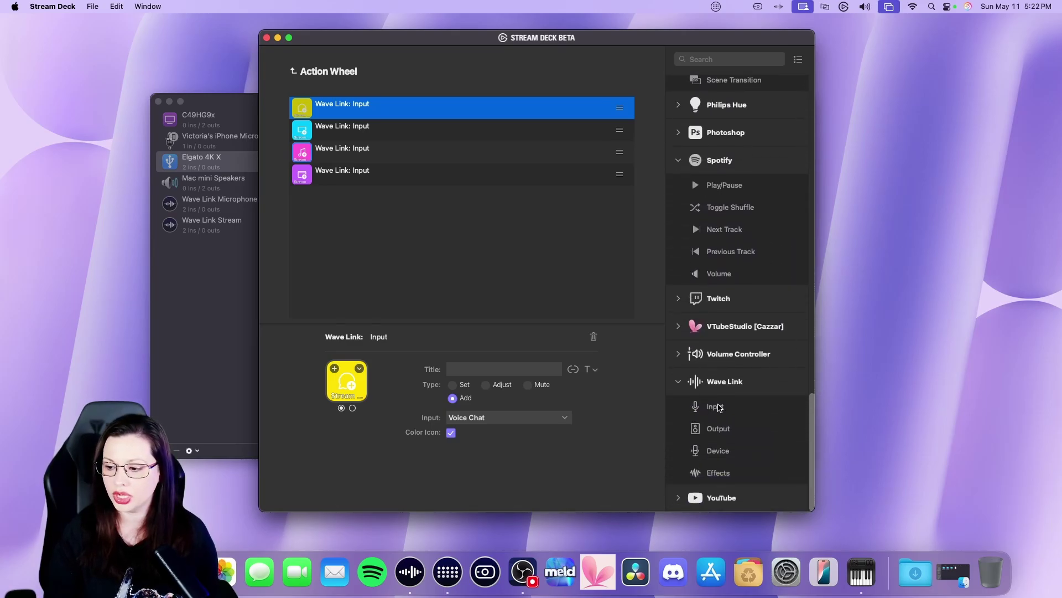
- Add a fifth Wave Link Input action set to Add on Voice Chat with Color Icon enabled
{"action": "left_click_drag", "start_coordinate": [716, 407], "coordinate": [470, 275]}
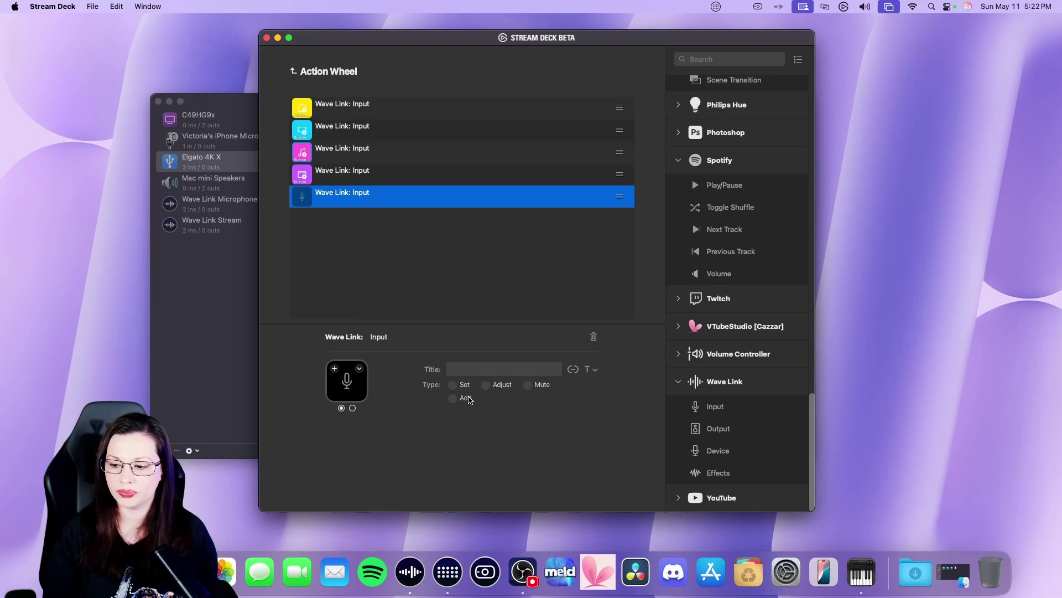
{"action": "left_click", "coordinate": [453, 398]}
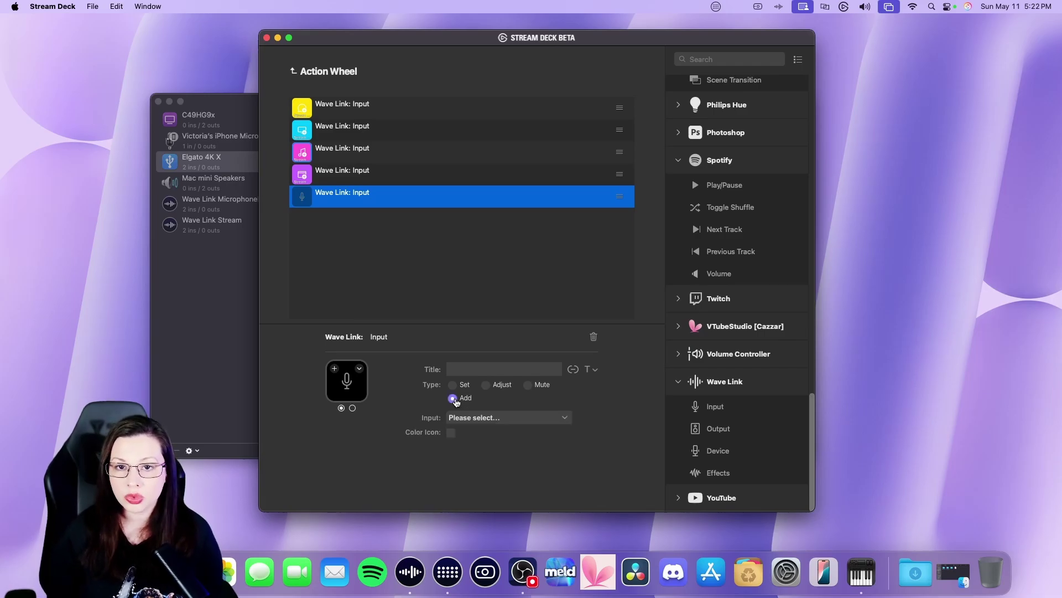
{"action": "left_click", "coordinate": [452, 431]}
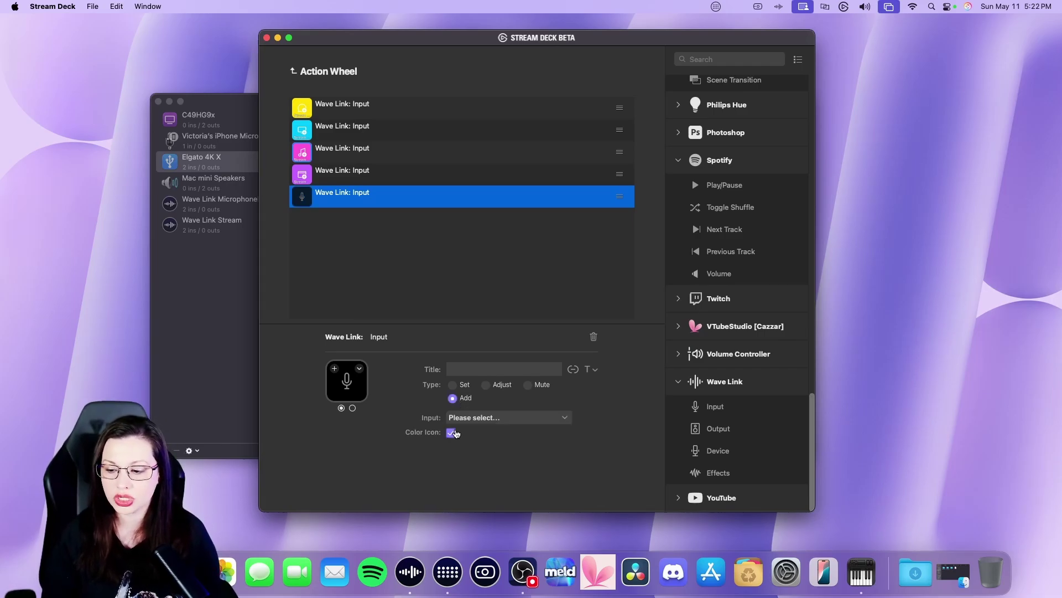
{"action": "left_click", "coordinate": [509, 418]}
{"action": "left_click", "coordinate": [467, 437]}
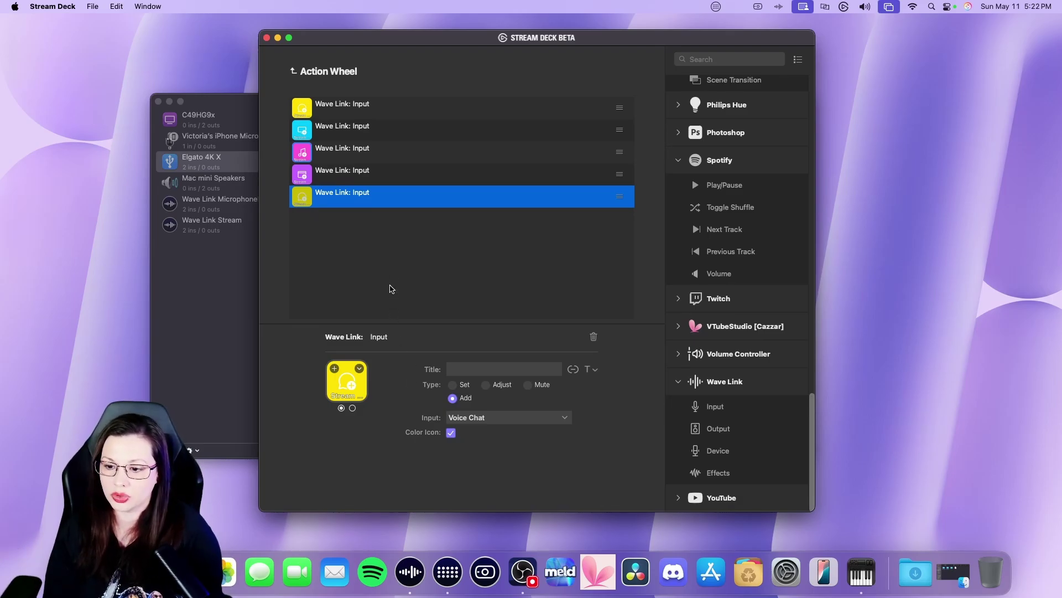
- Delete the fifth action, confirm the Voice Chat, System, Music and Browser inputs, and return to Main SD+
{"action": "left_click", "coordinate": [595, 337]}
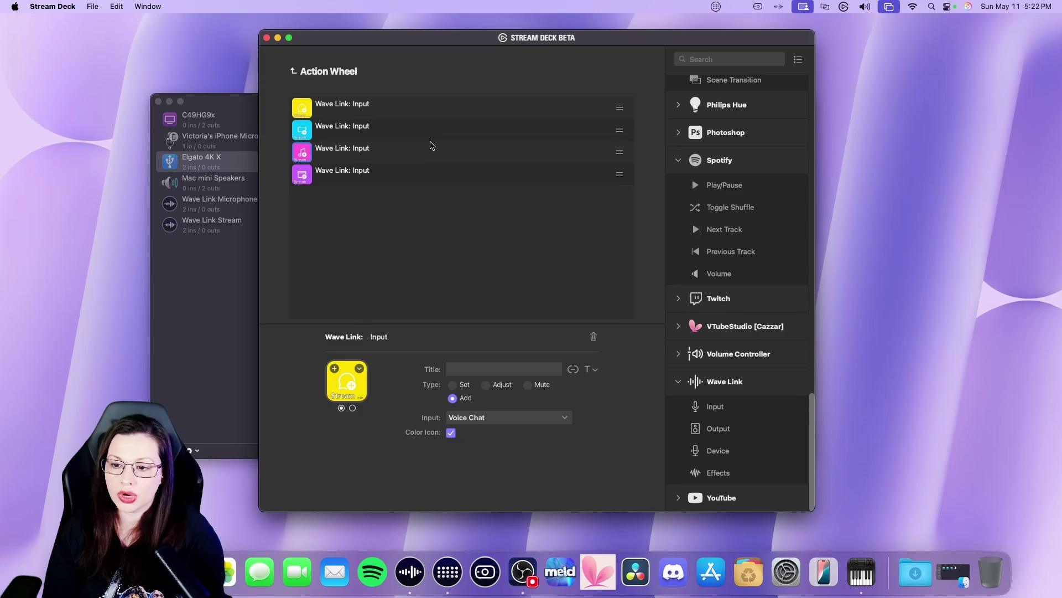
{"action": "left_click", "coordinate": [369, 106]}
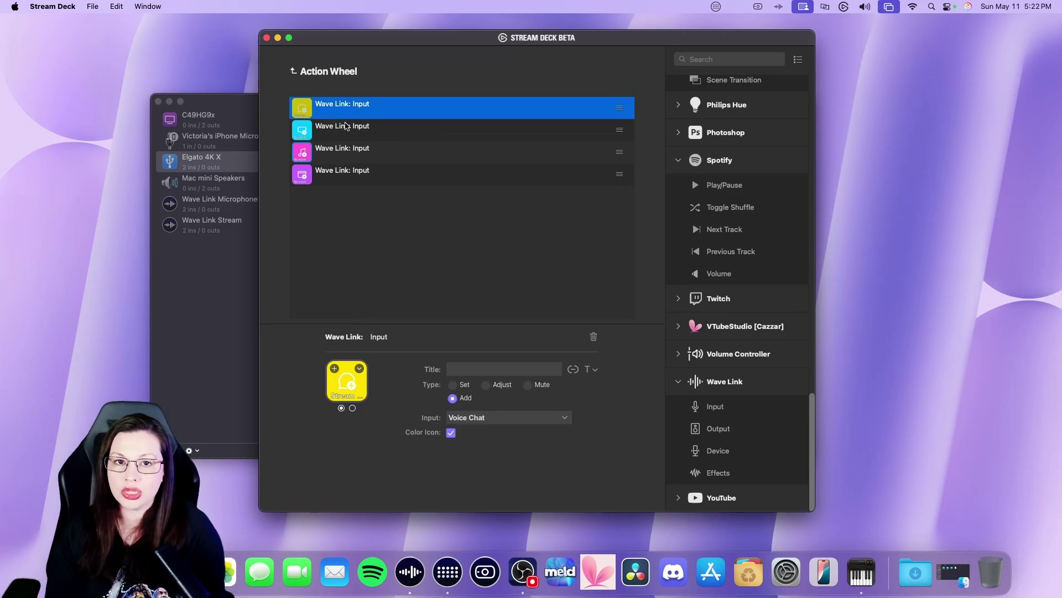
{"action": "left_click", "coordinate": [346, 126]}
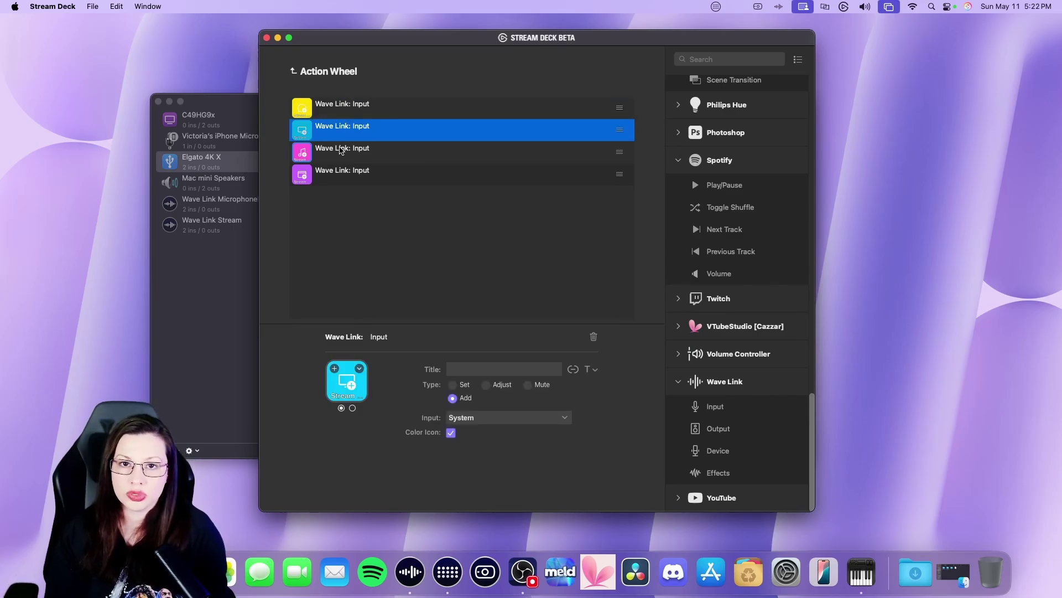
{"action": "left_click", "coordinate": [340, 153]}
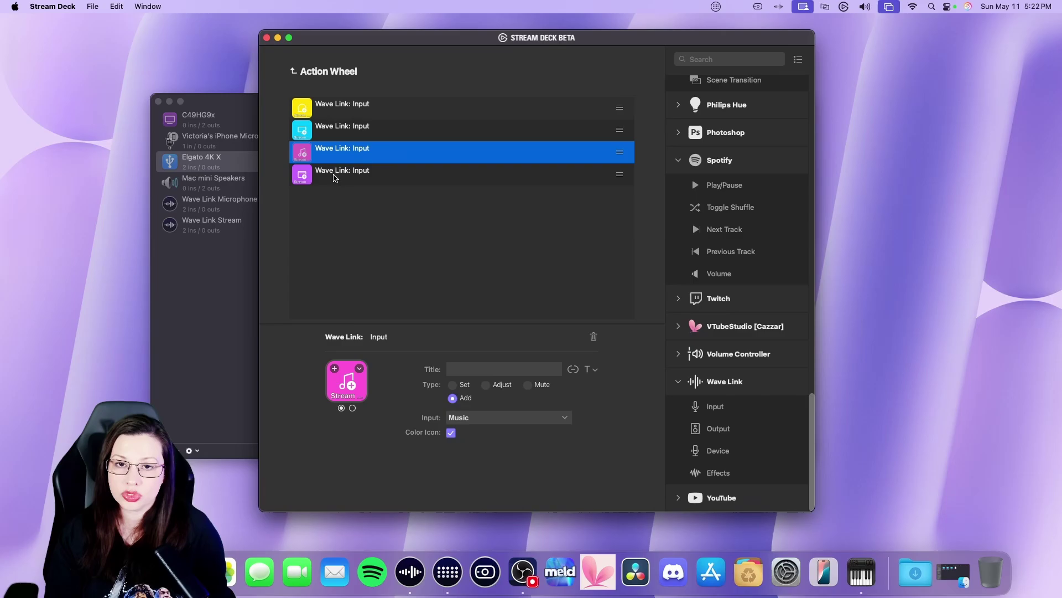
{"action": "left_click", "coordinate": [334, 177]}
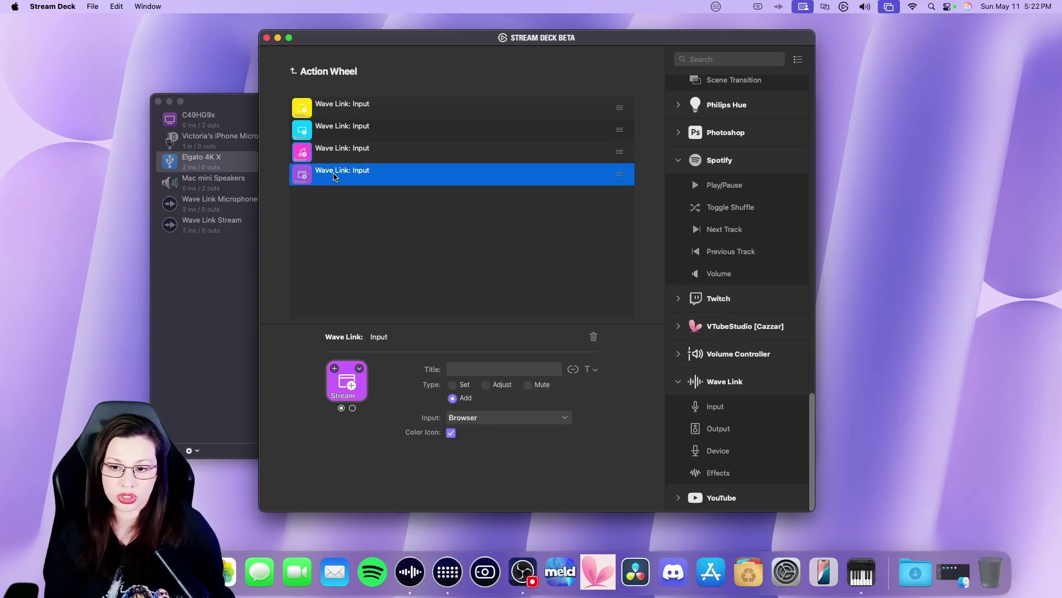
{"action": "left_click", "coordinate": [294, 72]}
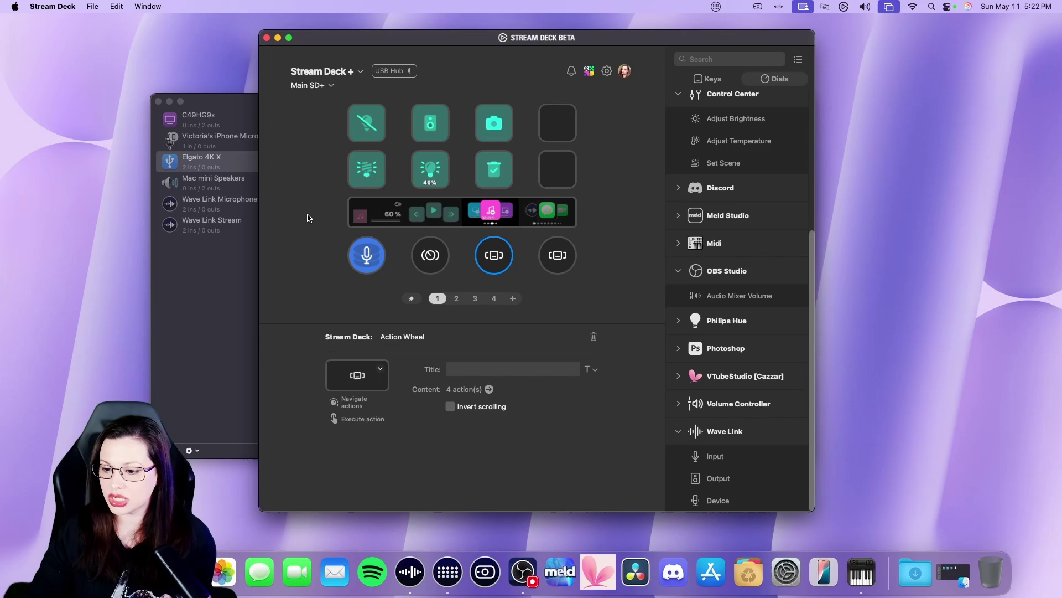
- Move and narrow the Audio Devices window, shift Stream Deck right, and bring Audio Devices forward
{"action": "left_click", "coordinate": [861, 572]}
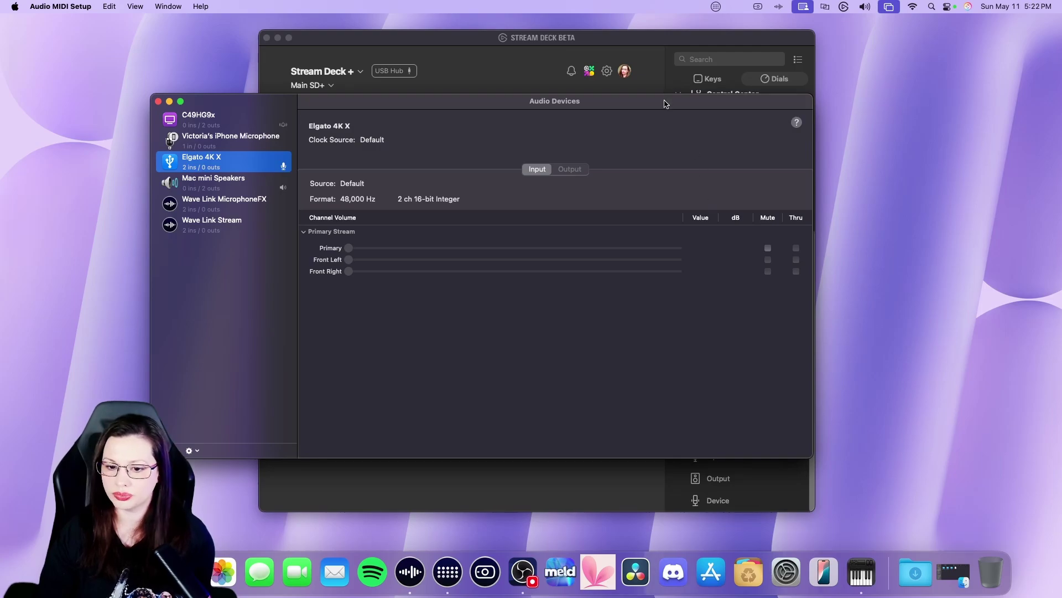
{"action": "left_click_drag", "start_coordinate": [665, 104], "coordinate": [511, 198]}
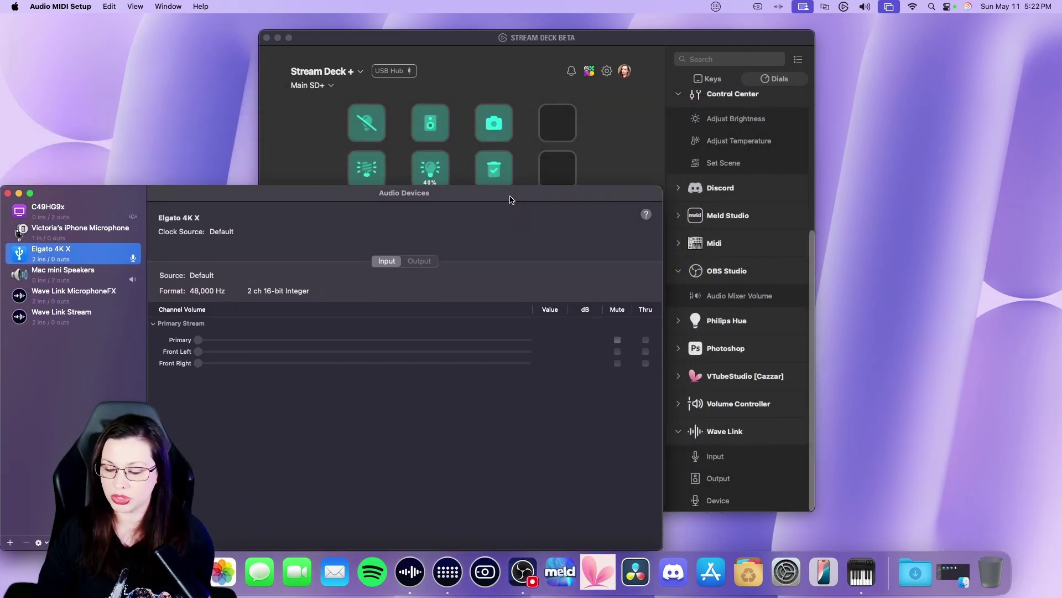
{"action": "left_click_drag", "start_coordinate": [666, 190], "coordinate": [462, 172]}
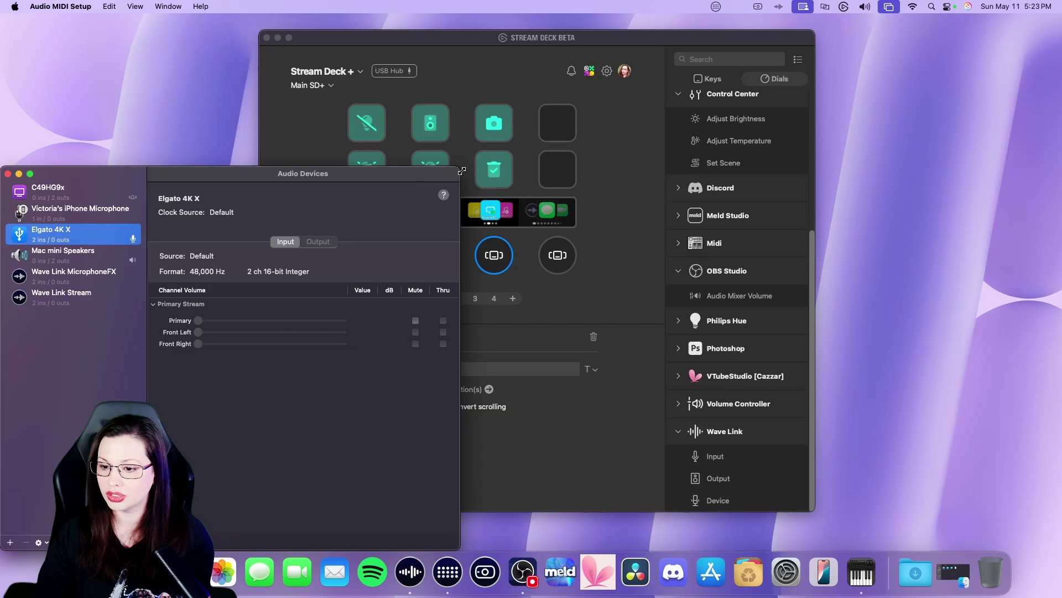
{"action": "left_click_drag", "start_coordinate": [492, 38], "coordinate": [694, 22]}
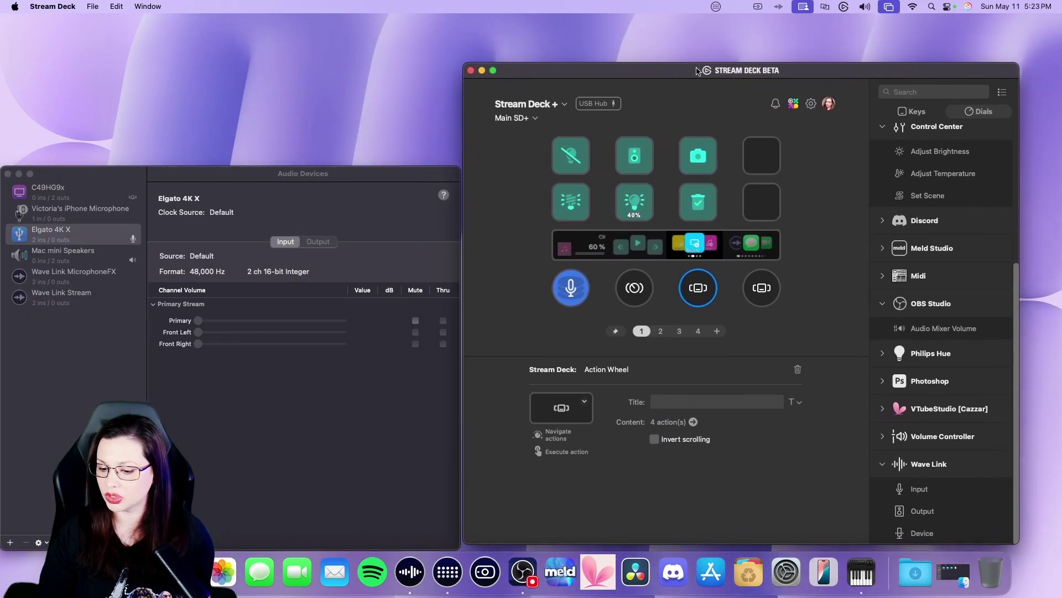
{"action": "left_click", "coordinate": [359, 171]}
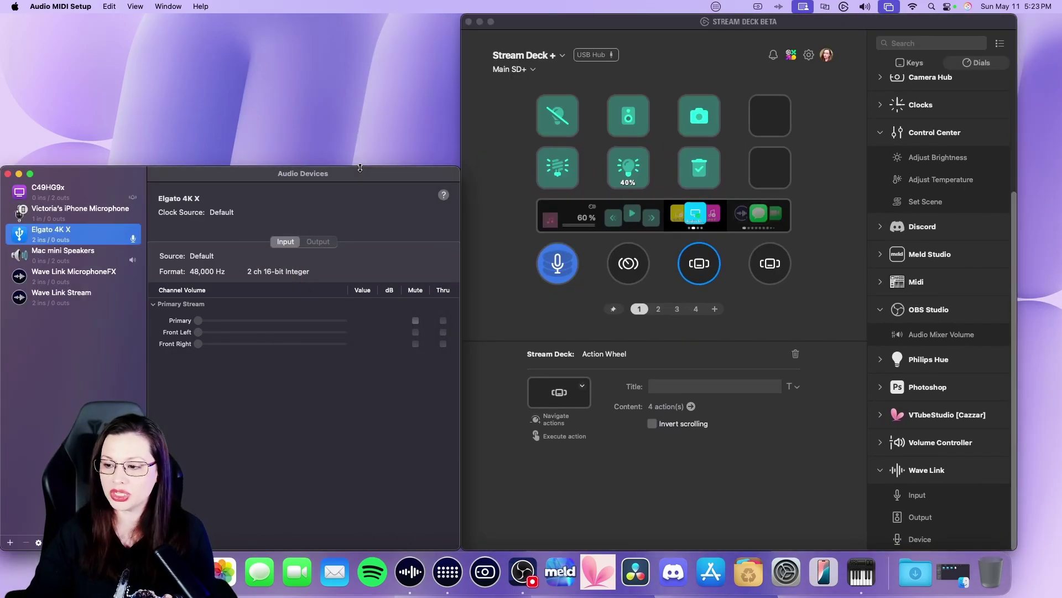
- Check the System channel's routed apps, then return to the five-channel Wave Link mixer
{"action": "left_click", "coordinate": [291, 364]}
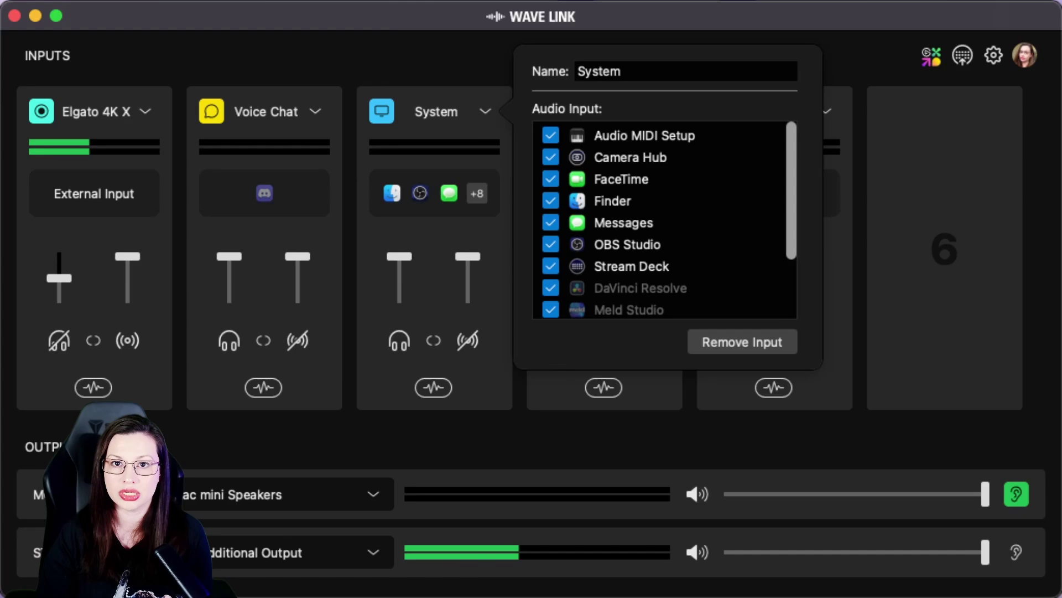
{"action": "scroll", "coordinate": [665, 219], "scroll_direction": "down", "scroll_amount": 1}
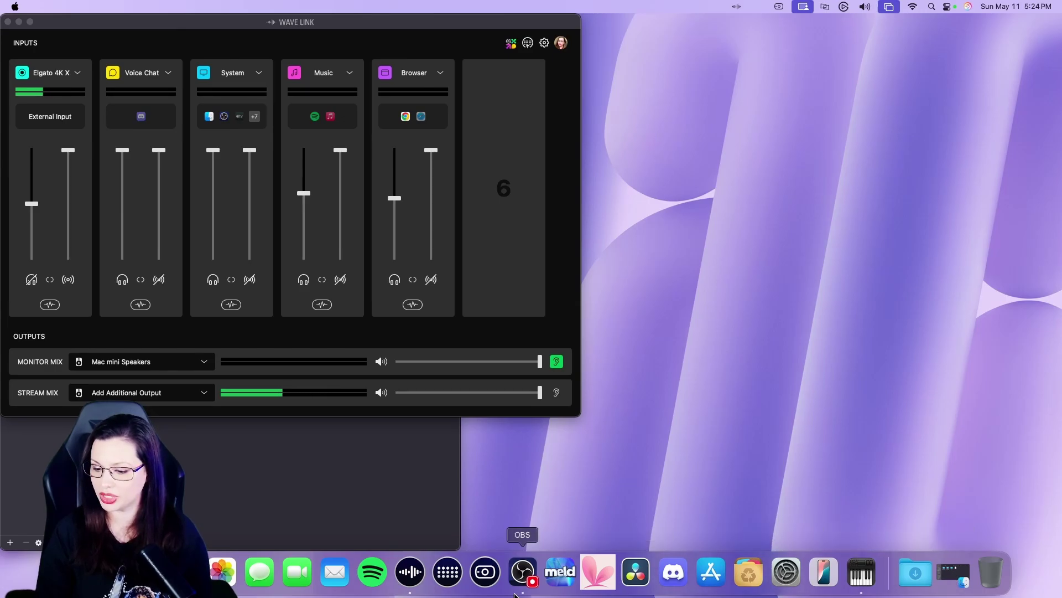
- Move the Wave Link mixer window aside and close it, leaving Audio Devices open
{"action": "left_click", "coordinate": [408, 571]}
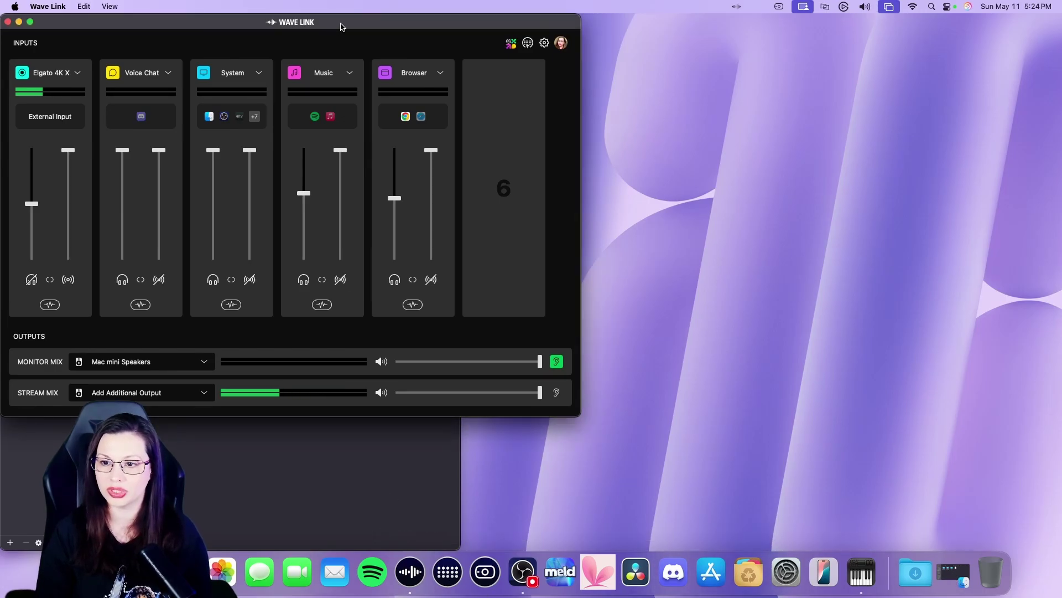
{"action": "left_click_drag", "start_coordinate": [341, 26], "coordinate": [58, 0]}
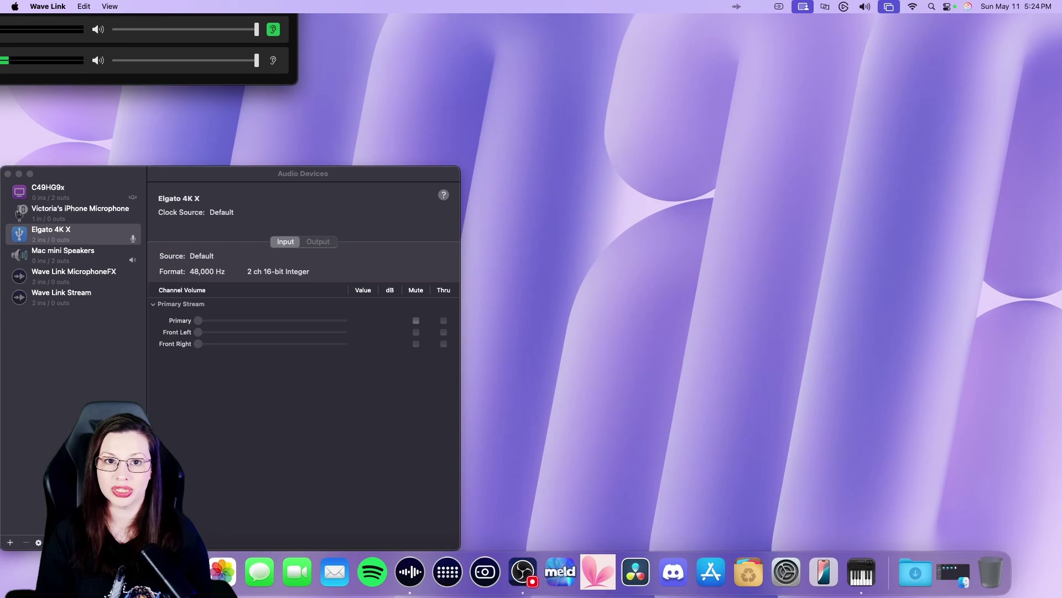
{"action": "key", "text": "super+w"}
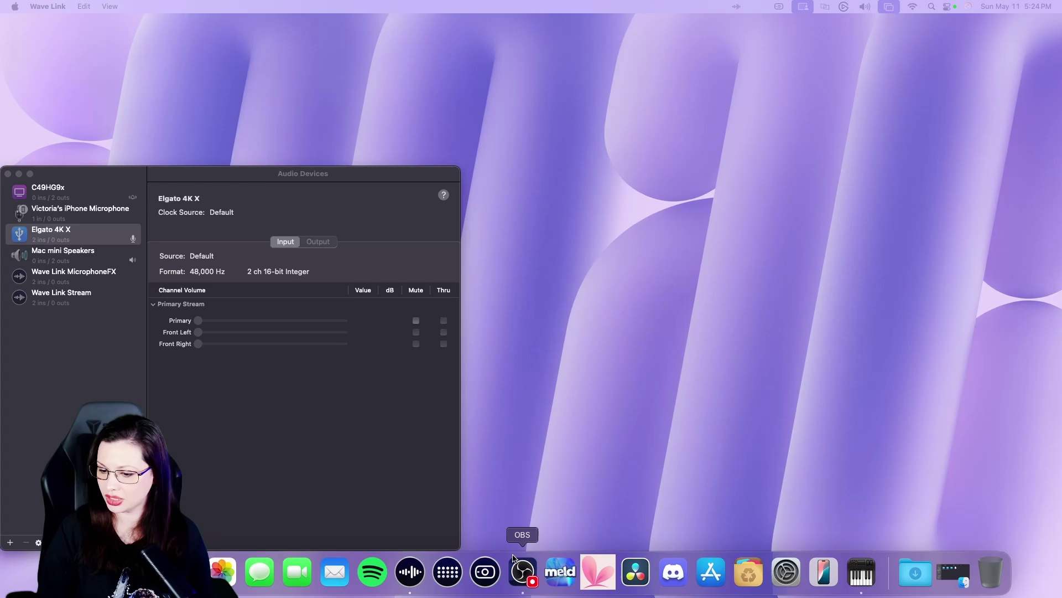
- Open the Stream Deck editor briefly, then bring the Audio Devices window forward
{"action": "left_click", "coordinate": [448, 571]}
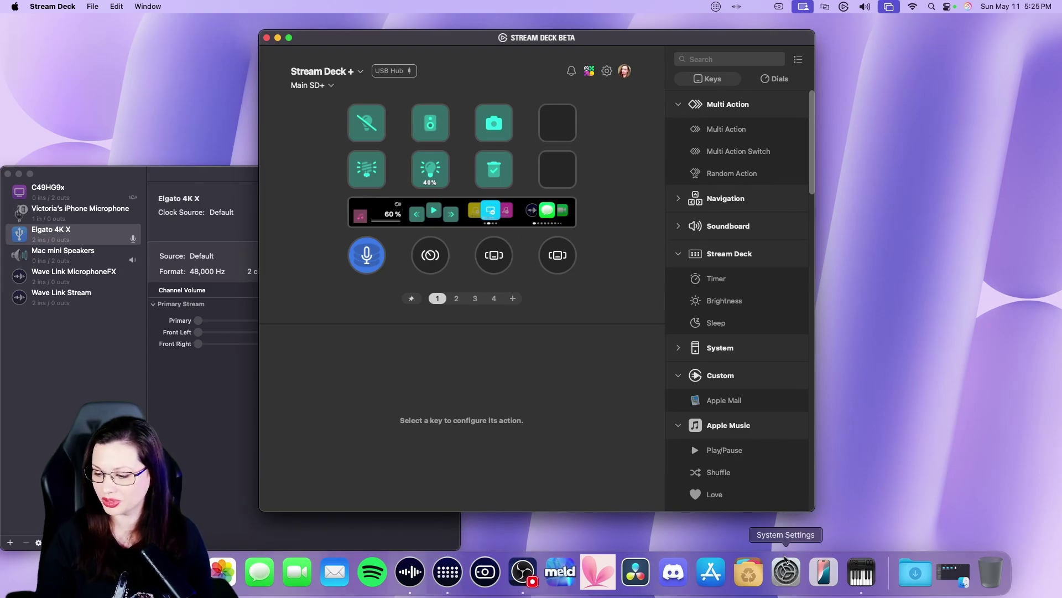
{"action": "left_click", "coordinate": [864, 574]}
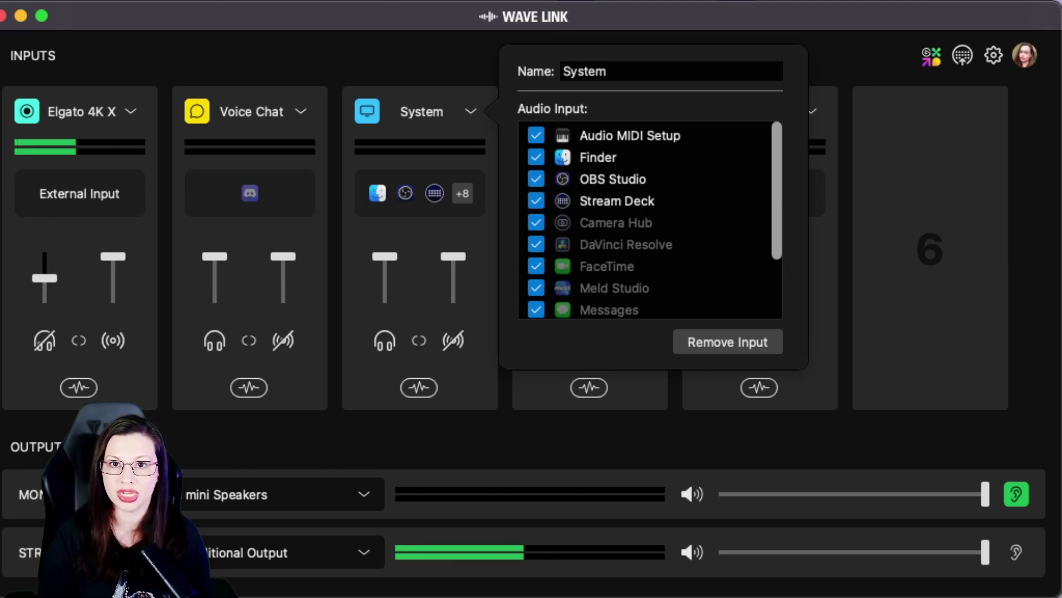
- Dismiss the System channel's settings popover in Wave Link
{"action": "key", "text": "Escape"}
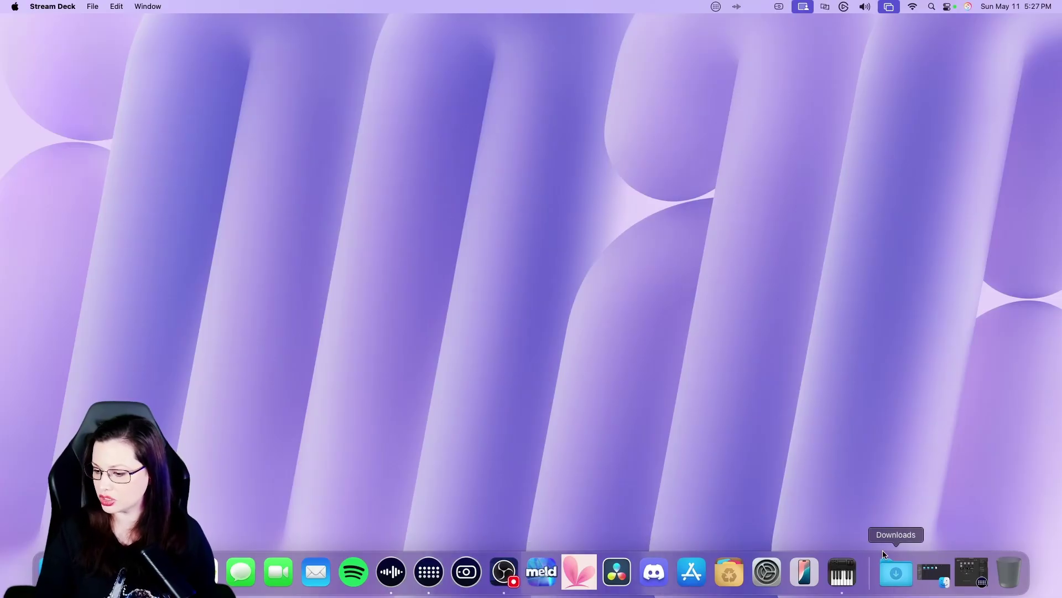
- Bring Audio MIDI Setup to the front and close its Audio Devices window
{"action": "left_click", "coordinate": [843, 572]}
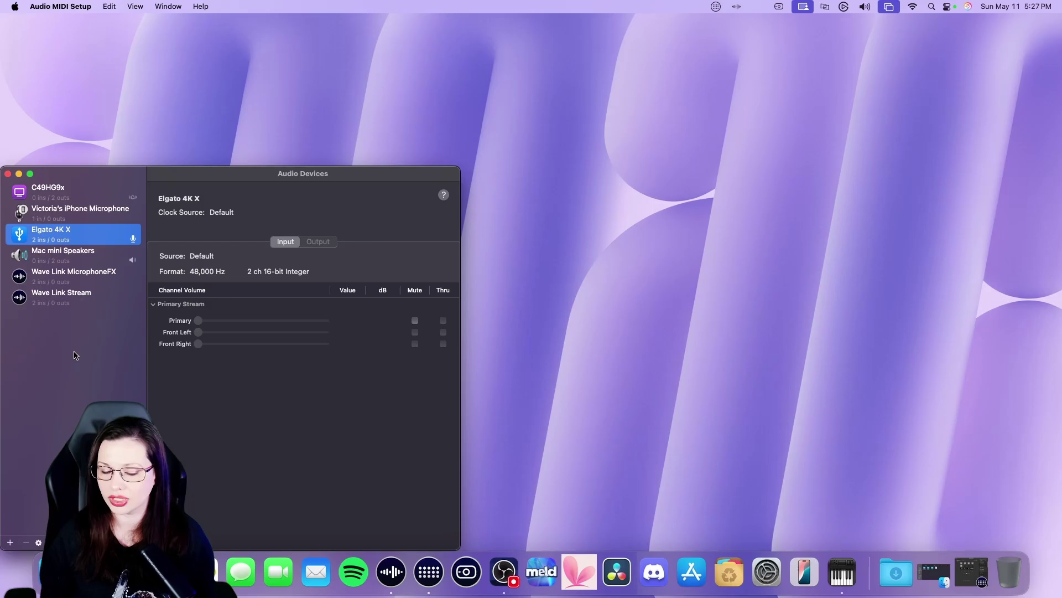
{"action": "left_click", "coordinate": [8, 174]}
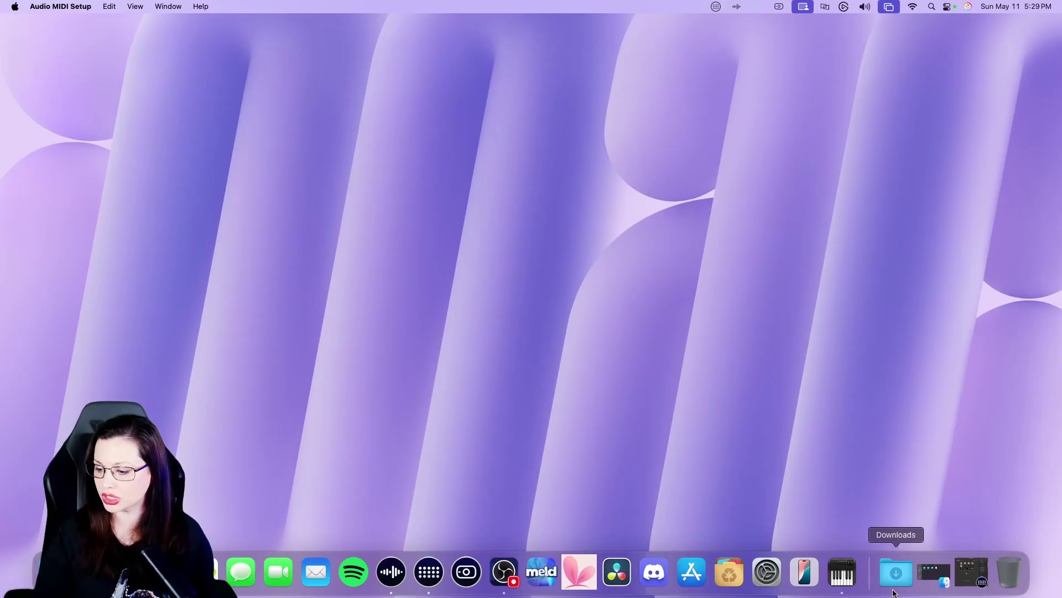
- Reopen Audio Devices and view Wave Link Stream's 96,000 Hz 2-channel 32-bit float input, briefly checking MicrophoneFX
{"action": "left_click", "coordinate": [841, 572]}
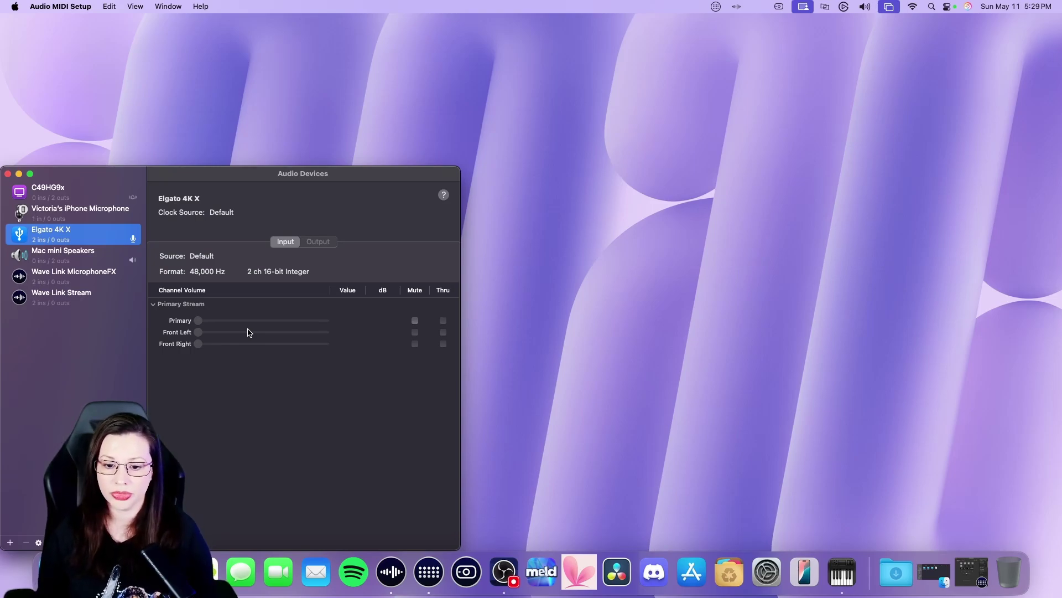
{"action": "left_click", "coordinate": [60, 295]}
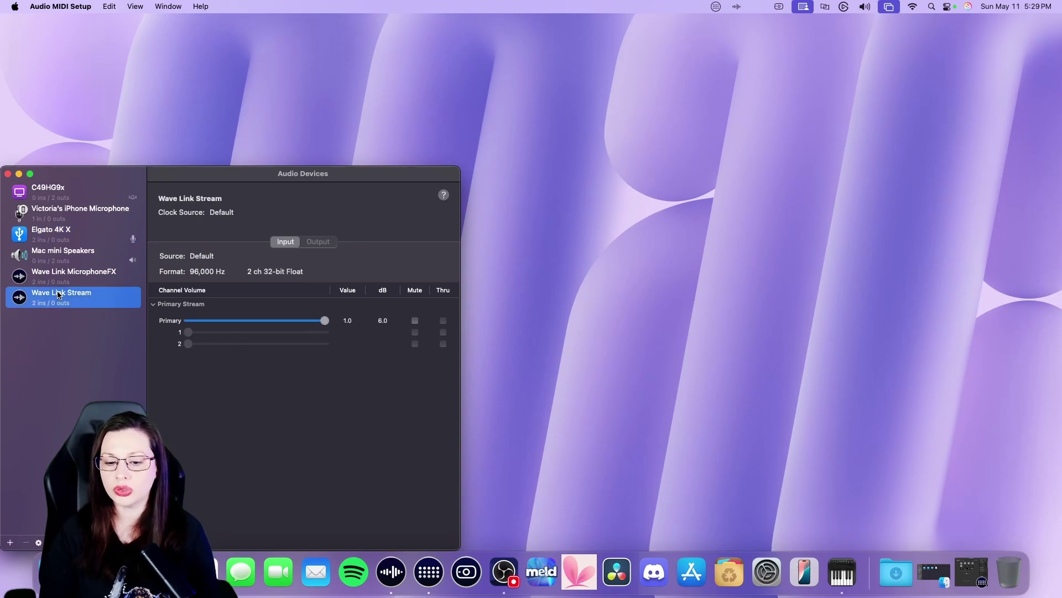
{"action": "left_click", "coordinate": [56, 272]}
{"action": "left_click", "coordinate": [54, 297]}
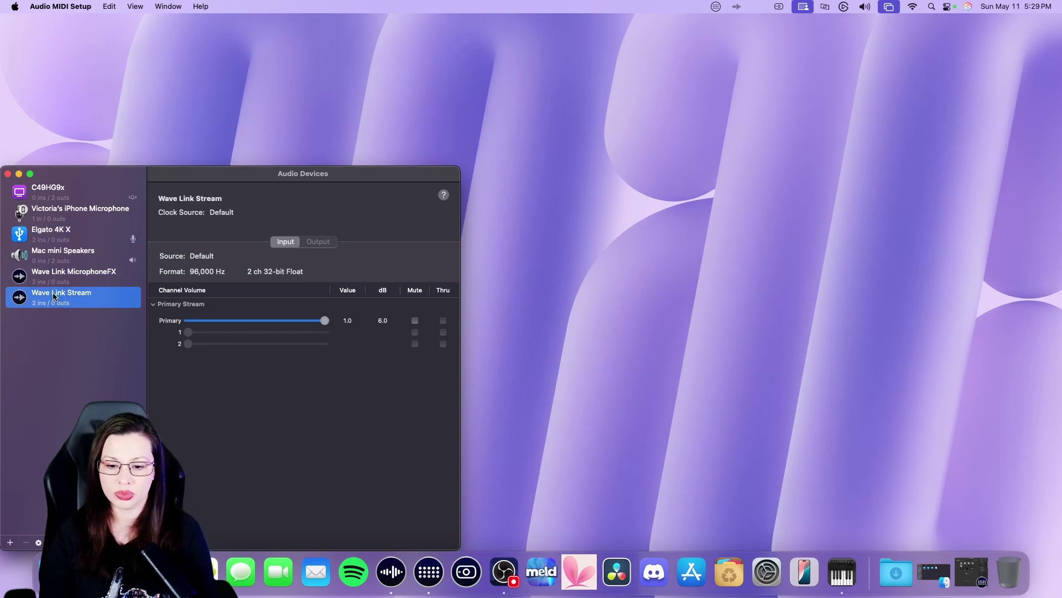